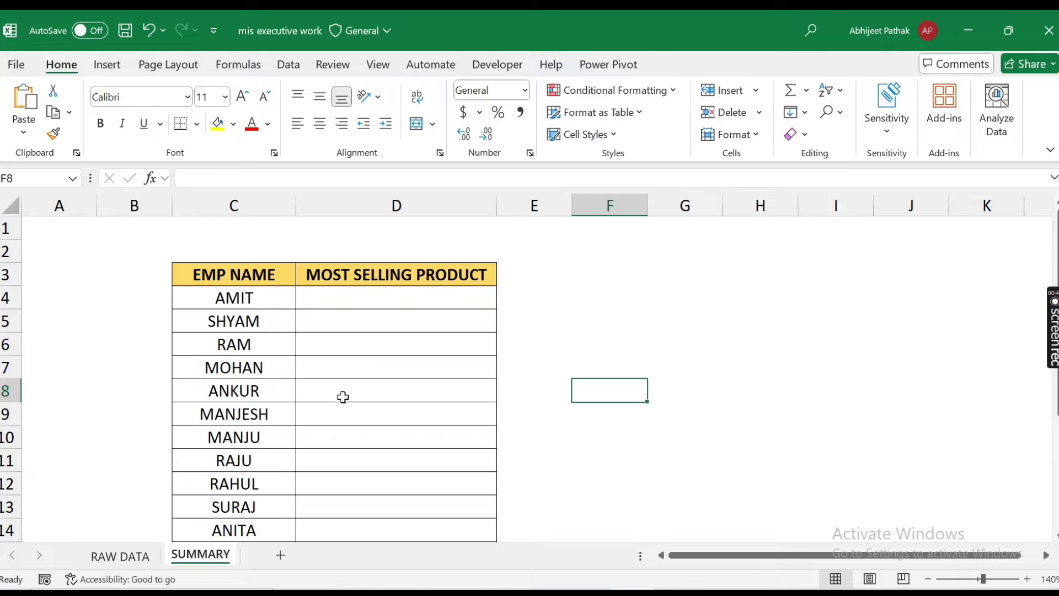
Review the employee list and the empty MOST SELLING PRODUCT column on the SUMMARY sheet.
{"action": "left_click", "coordinate": [113, 556]}
{"action": "left_click", "coordinate": [214, 556]}
{"action": "left_click", "coordinate": [261, 283]}
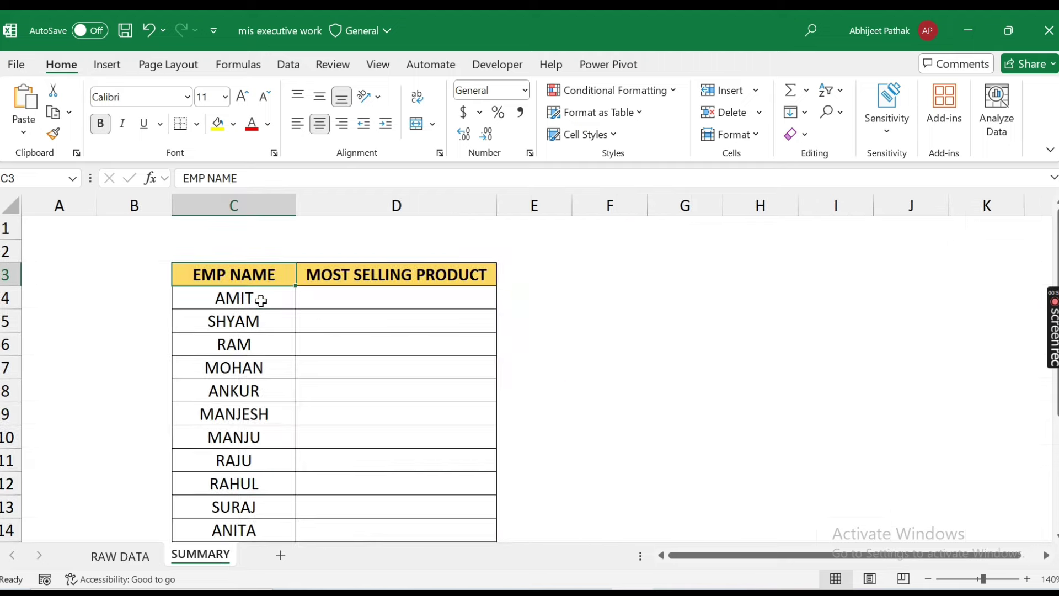
{"action": "left_click_drag", "start_coordinate": [259, 300], "coordinate": [257, 572]}
{"action": "scroll", "coordinate": [246, 401], "scroll_direction": "up", "scroll_amount": 2}
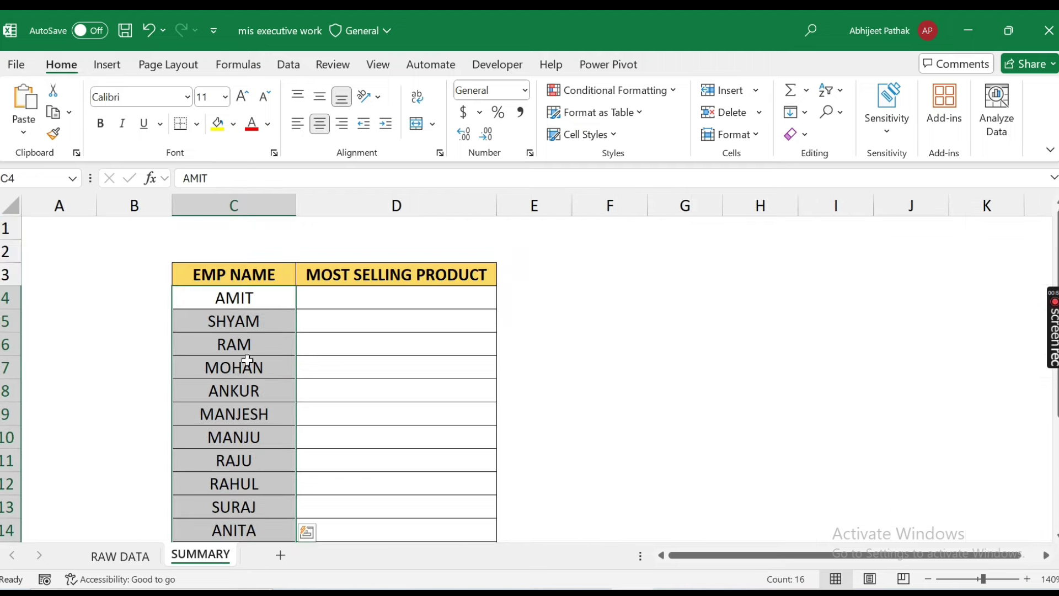
{"action": "left_click", "coordinate": [250, 300]}
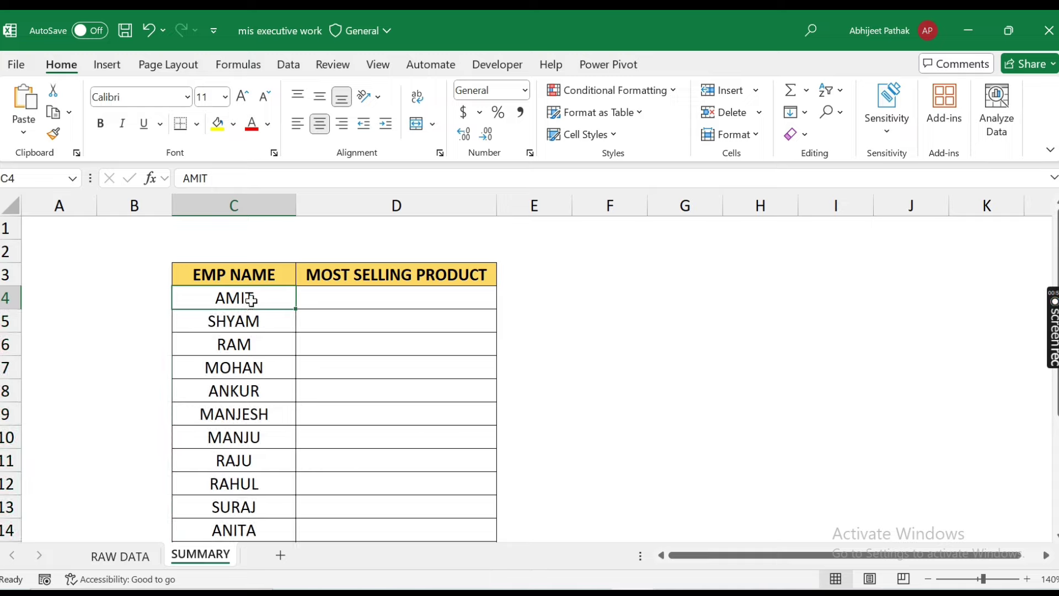
{"action": "left_click", "coordinate": [379, 301]}
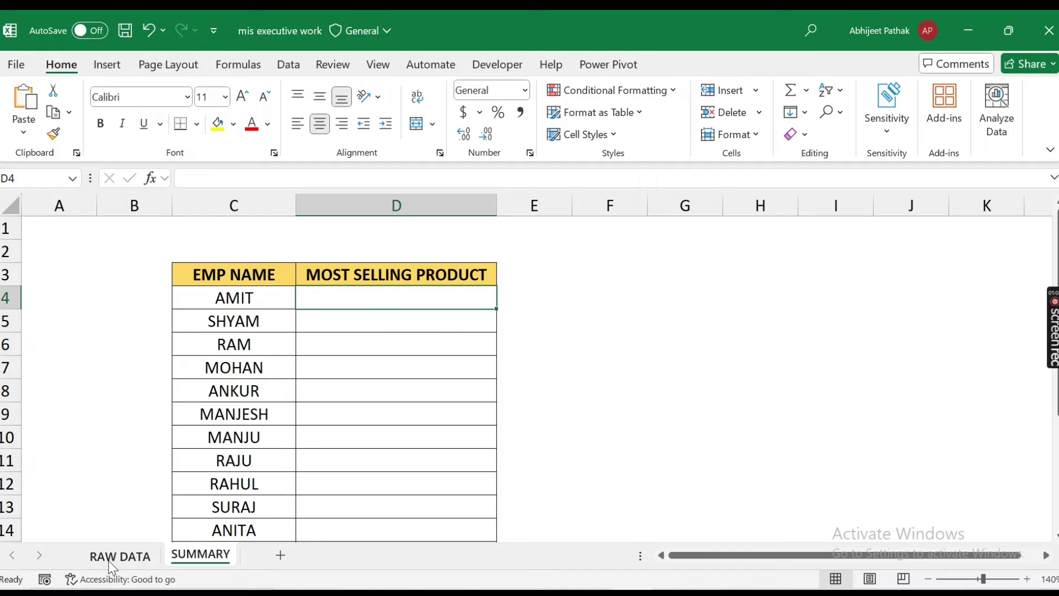
Filter the RAW DATA table by EMP NAME to show only the employee listed in row 2.
{"action": "left_click", "coordinate": [141, 557]}
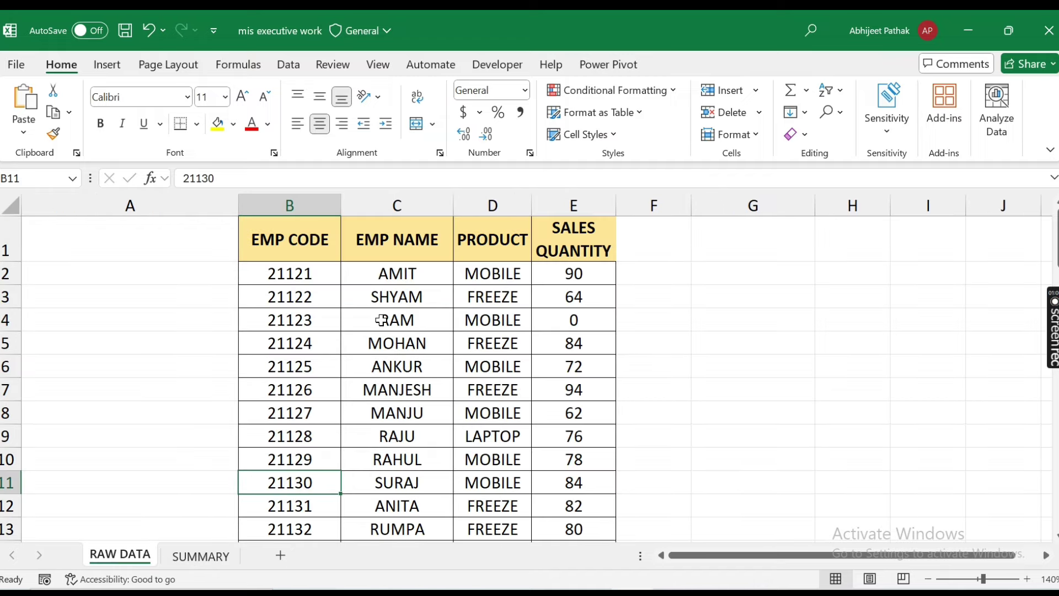
{"action": "left_click", "coordinate": [323, 242]}
{"action": "key", "text": "ctrl+shift+l"}
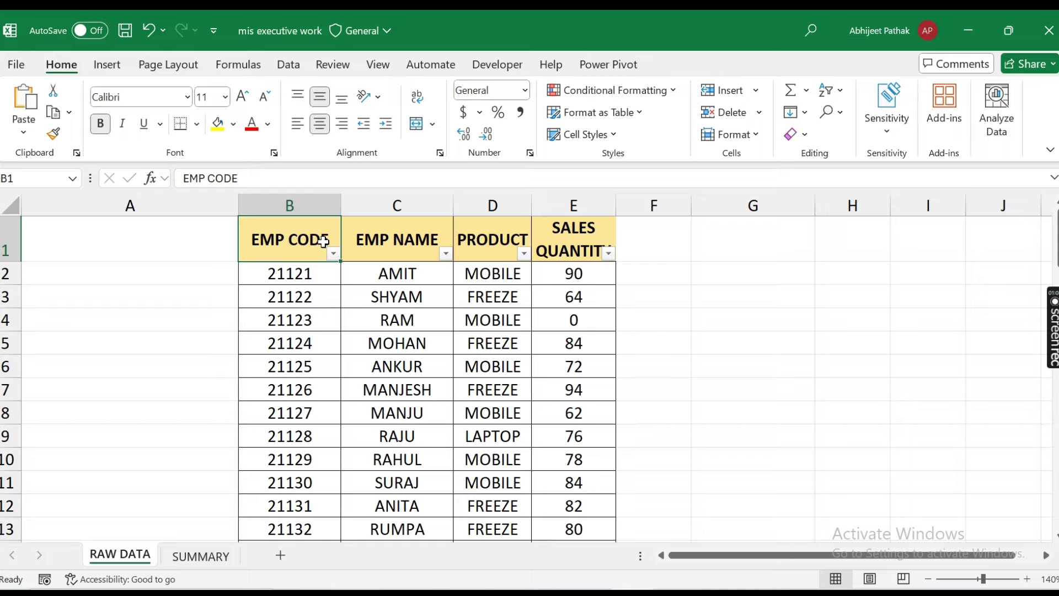
{"action": "left_click", "coordinate": [446, 253]}
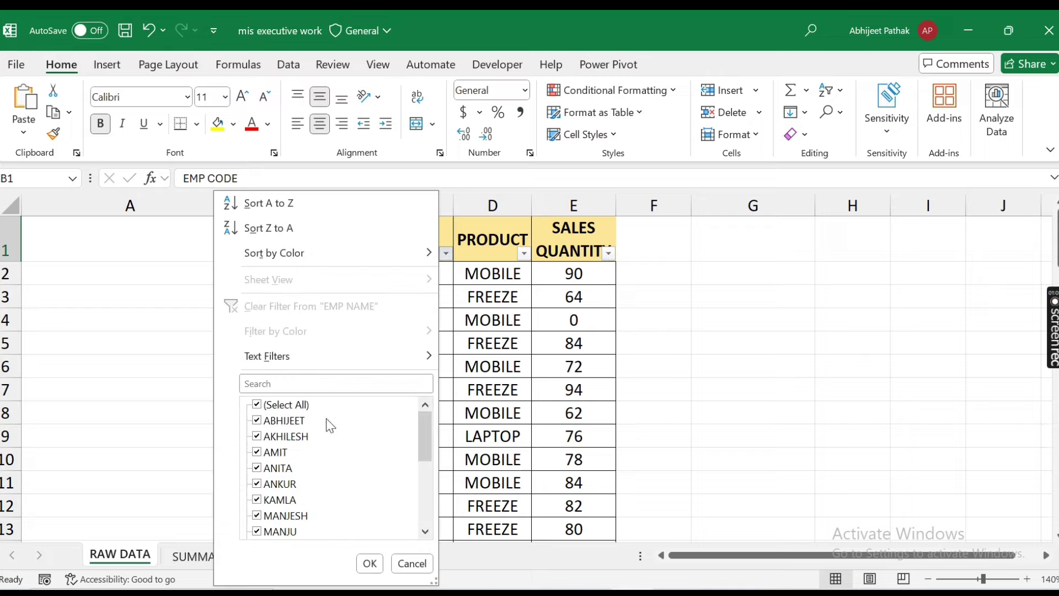
{"action": "left_click", "coordinate": [288, 405]}
{"action": "left_click", "coordinate": [276, 452]}
{"action": "left_click", "coordinate": [369, 563]}
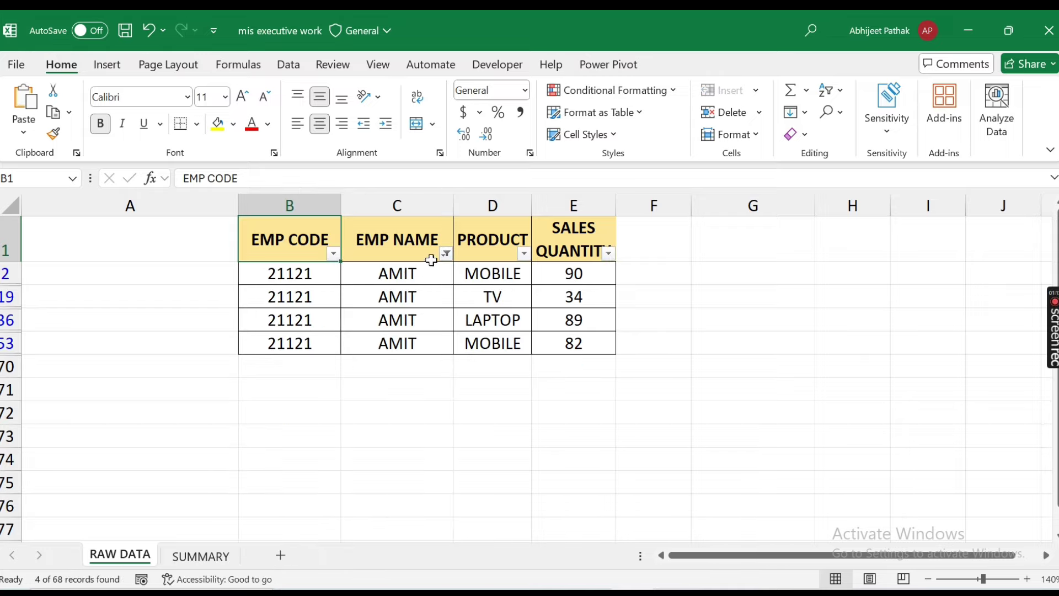
Examine the filtered employee's repeated products and their sales quantities.
{"action": "left_click", "coordinate": [503, 276]}
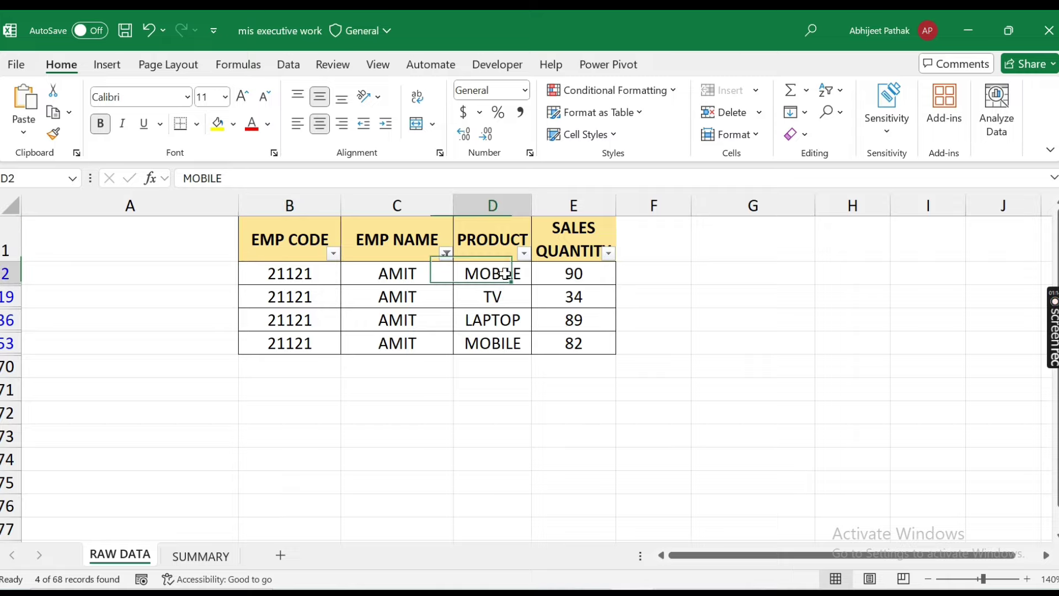
{"action": "left_click", "coordinate": [504, 322]}
{"action": "left_click", "coordinate": [503, 274]}
{"action": "left_click", "coordinate": [496, 342]}
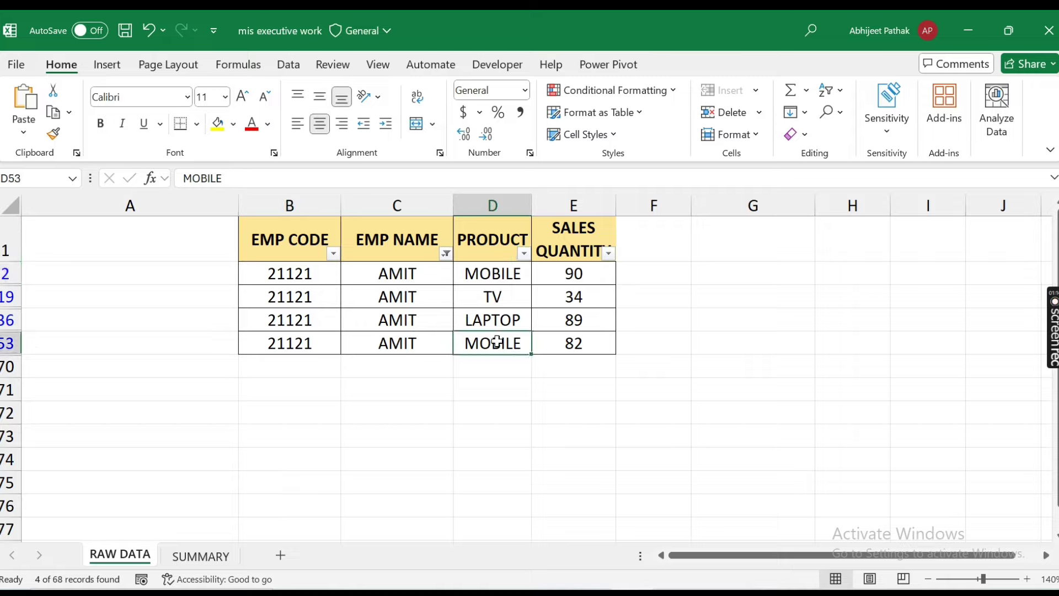
{"action": "left_click", "coordinate": [562, 273]}
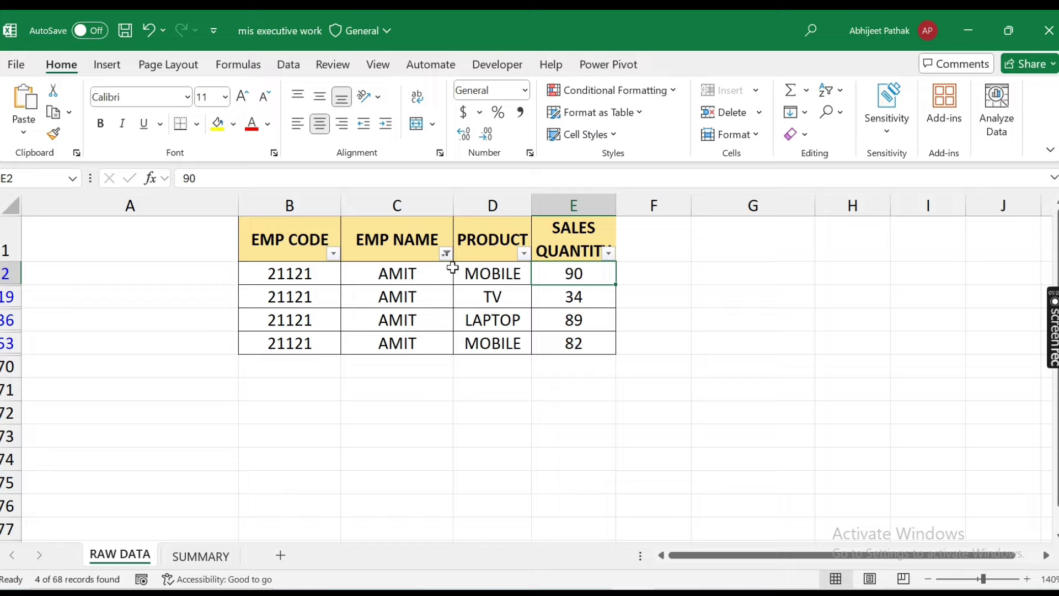
Switch the EMP NAME filter to the employee listed in row 12 and check that employee's sales quantities.
{"action": "left_click", "coordinate": [446, 253]}
{"action": "left_click", "coordinate": [257, 452]}
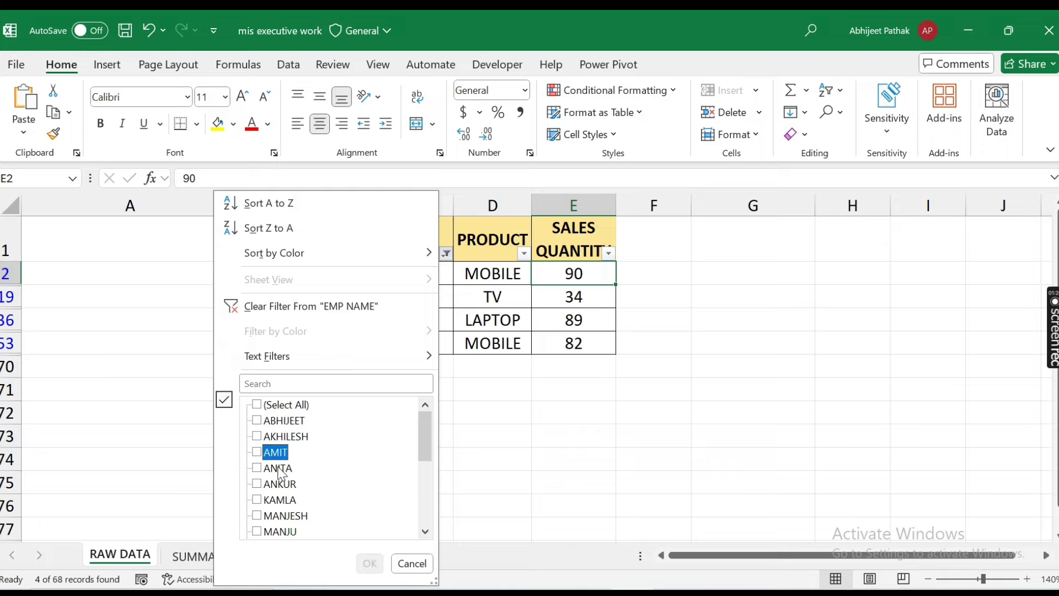
{"action": "left_click", "coordinate": [257, 468]}
{"action": "left_click", "coordinate": [369, 564]}
{"action": "left_click", "coordinate": [410, 278]}
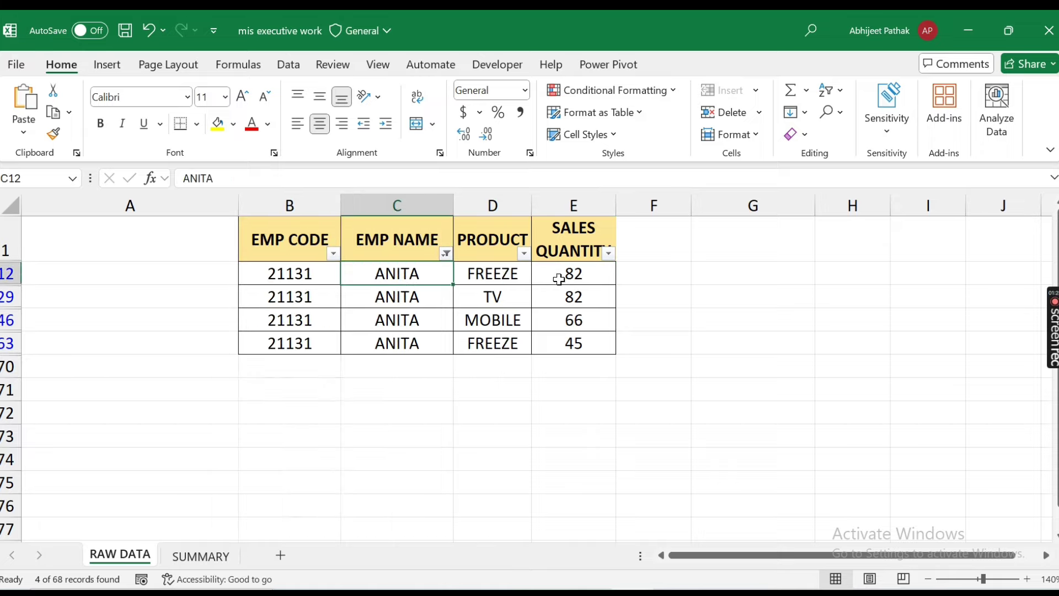
{"action": "left_click", "coordinate": [562, 276]}
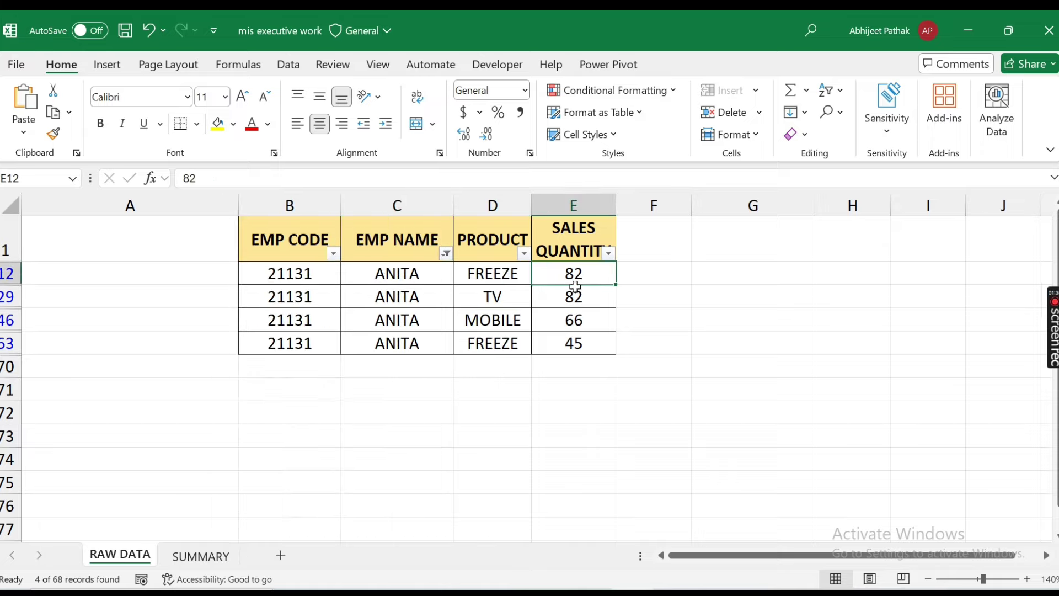
Remove the filters from the RAW DATA table and return to the SUMMARY sheet.
{"action": "left_click", "coordinate": [293, 249]}
{"action": "key", "text": "ctrl+shift+l"}
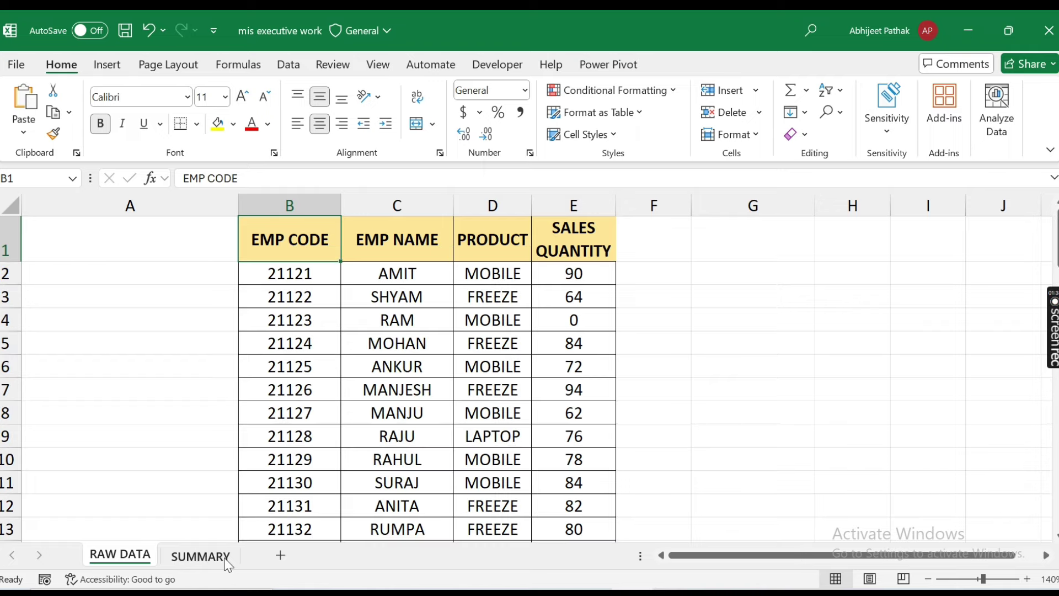
{"action": "left_click", "coordinate": [200, 555]}
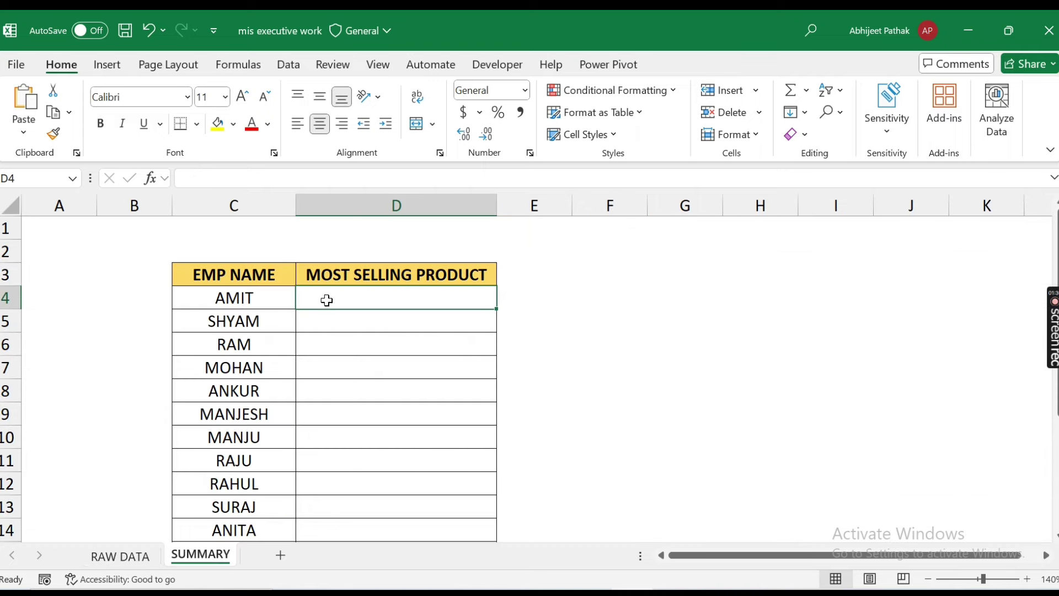
Check the SALES QUANTITY values on the RAW DATA sheet against the first employee on the SUMMARY sheet.
{"action": "left_click", "coordinate": [152, 557]}
{"action": "left_click_drag", "start_coordinate": [576, 278], "coordinate": [574, 481]}
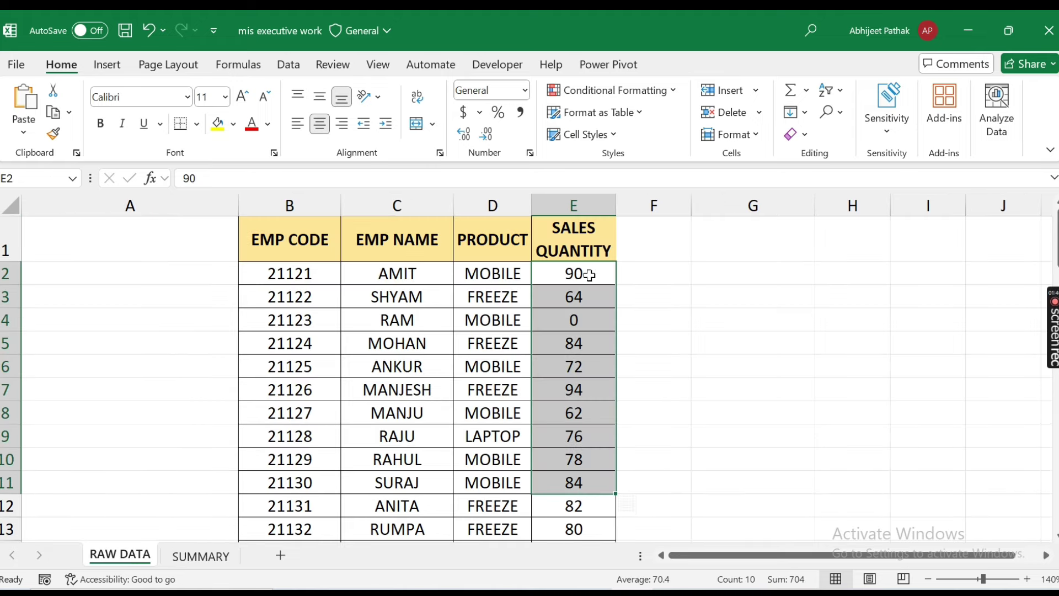
{"action": "left_click", "coordinate": [205, 556]}
{"action": "left_click", "coordinate": [258, 299]}
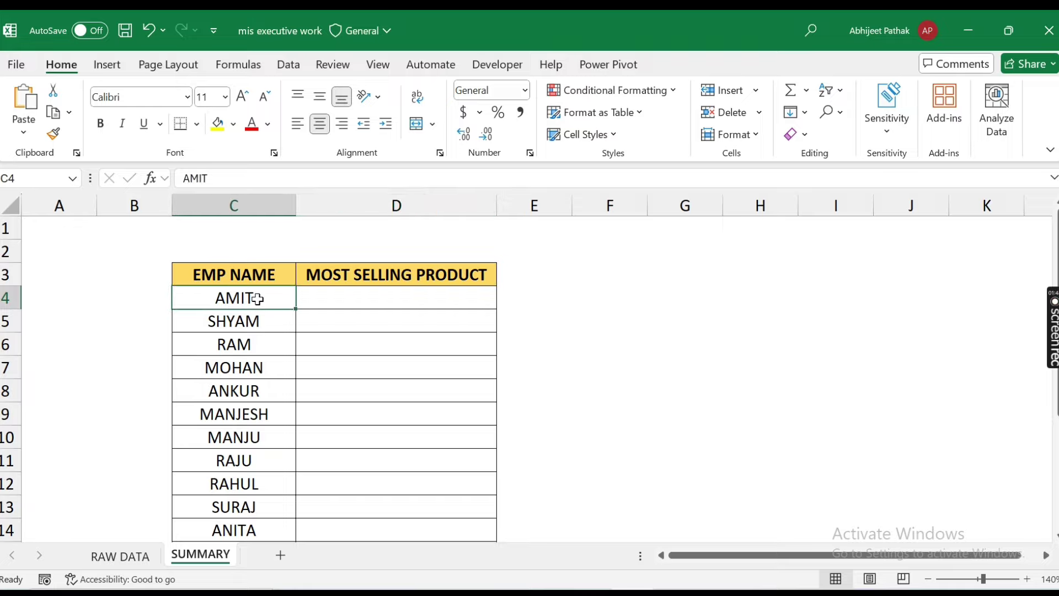
Start a SUMIFS formula in SUMMARY cell D4 with the absolute sum range 'RAW DATA'!$E$2:$E$69.
{"action": "left_click", "coordinate": [420, 301]}
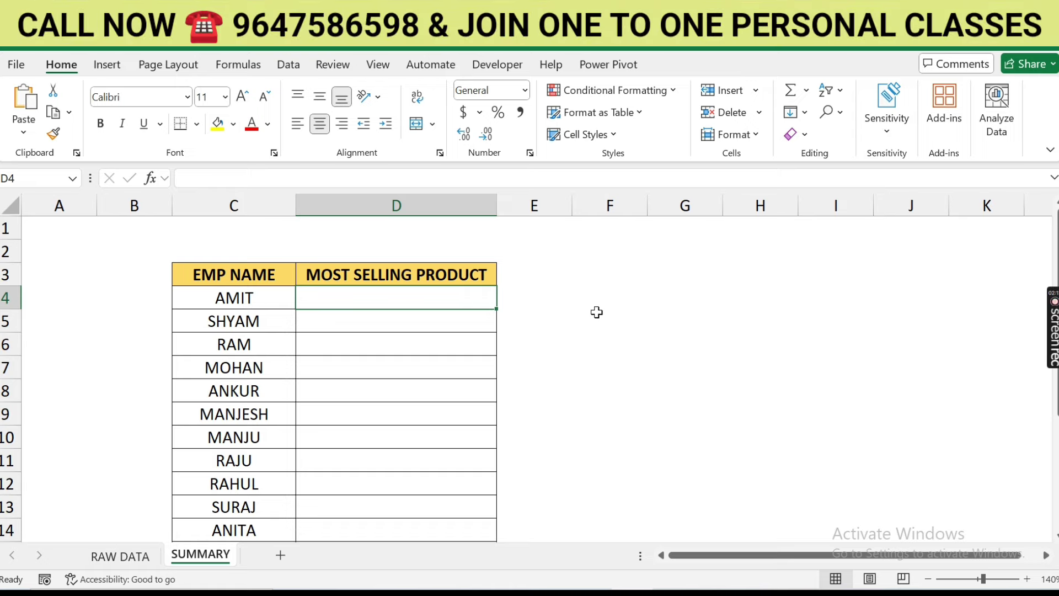
{"action": "type", "text": "="}
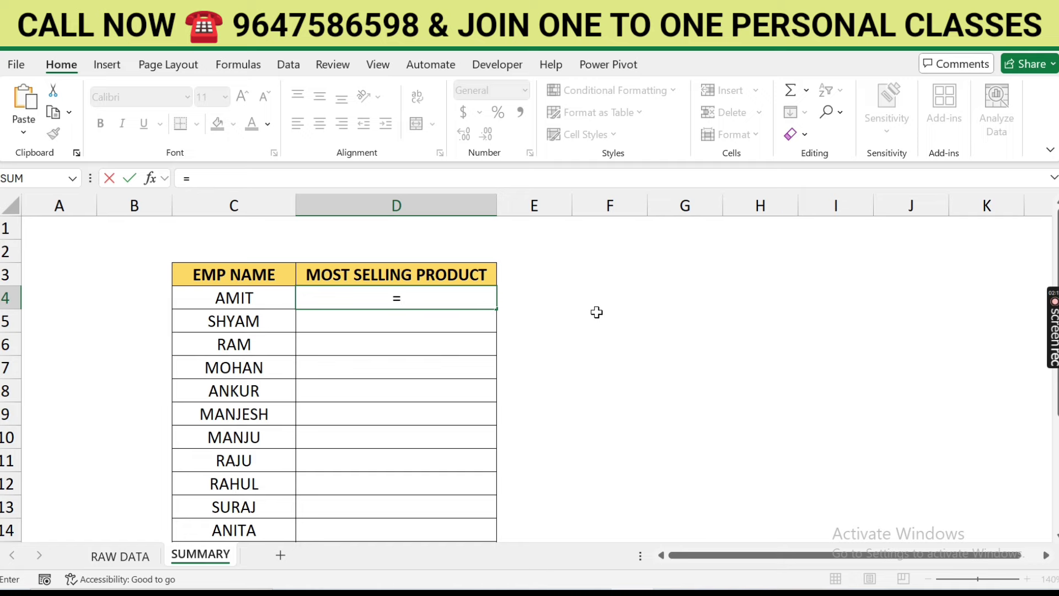
{"action": "type", "text": "sumifs"}
{"action": "key", "text": "Tab"}
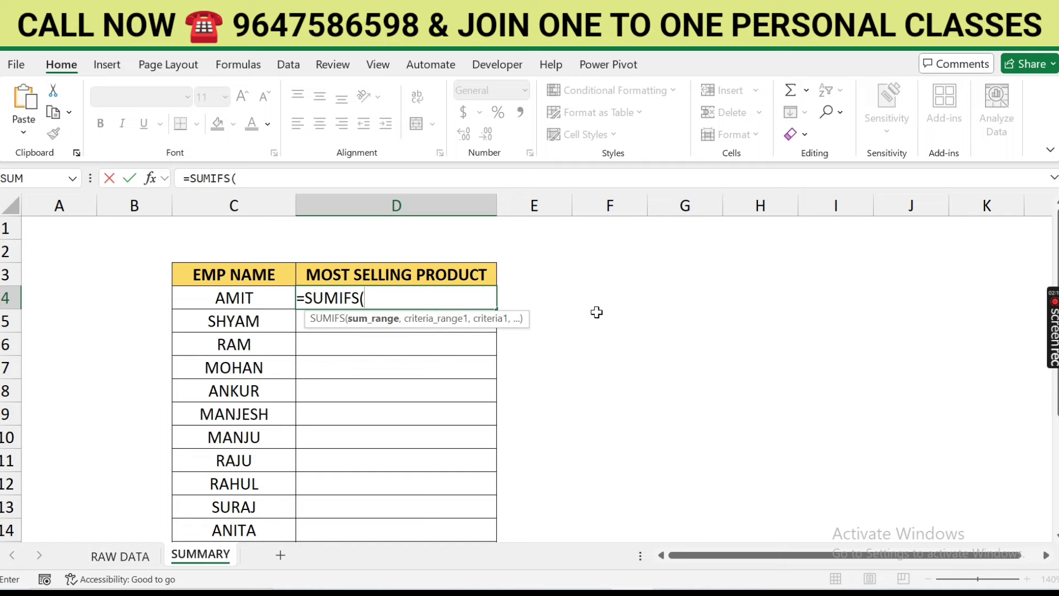
{"action": "left_click", "coordinate": [126, 558]}
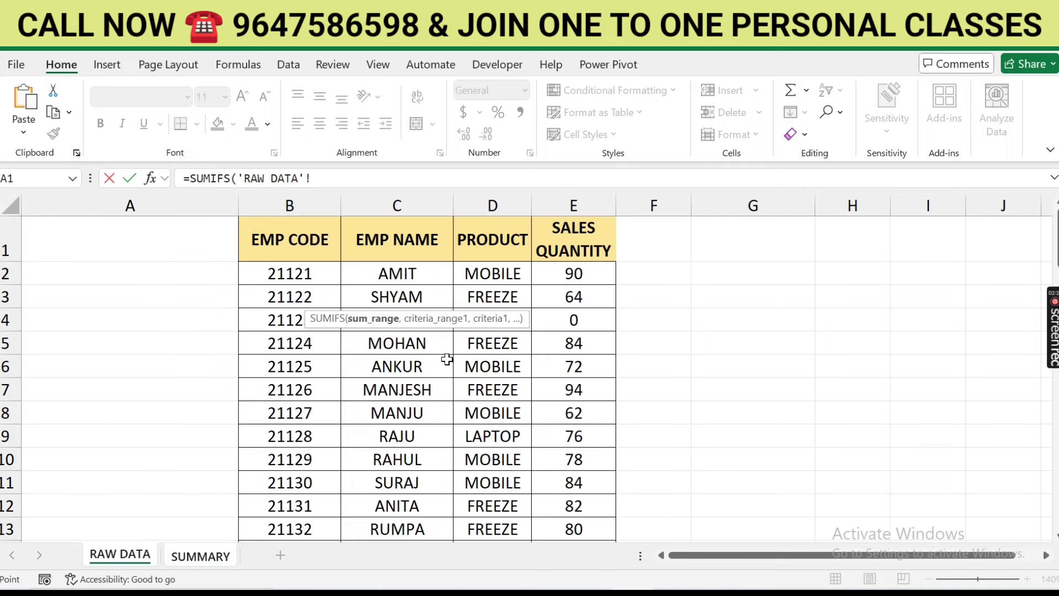
{"action": "left_click", "coordinate": [574, 272]}
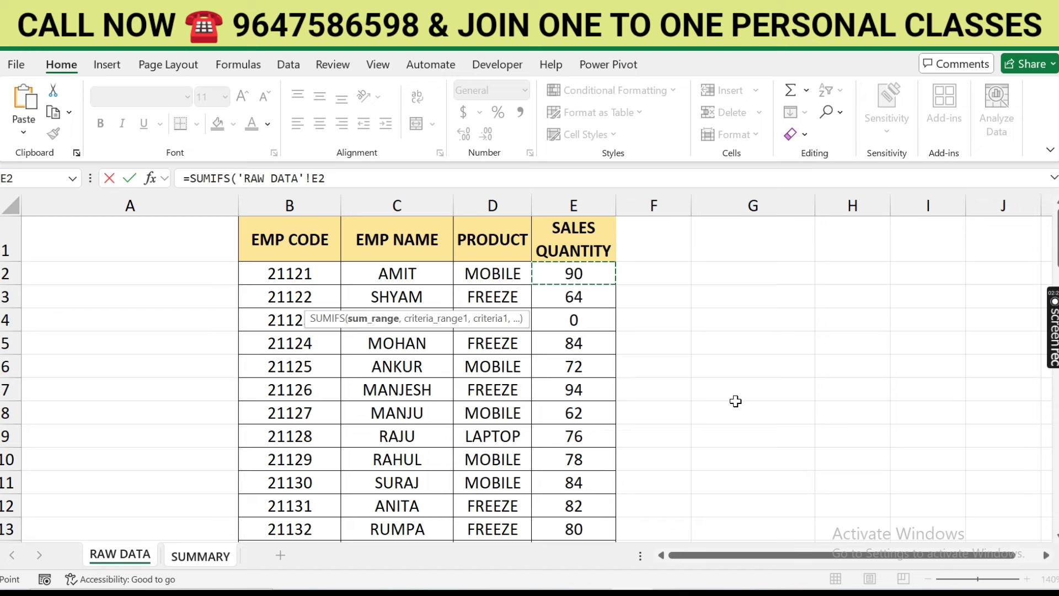
{"action": "key", "text": "ctrl+shift+Down"}
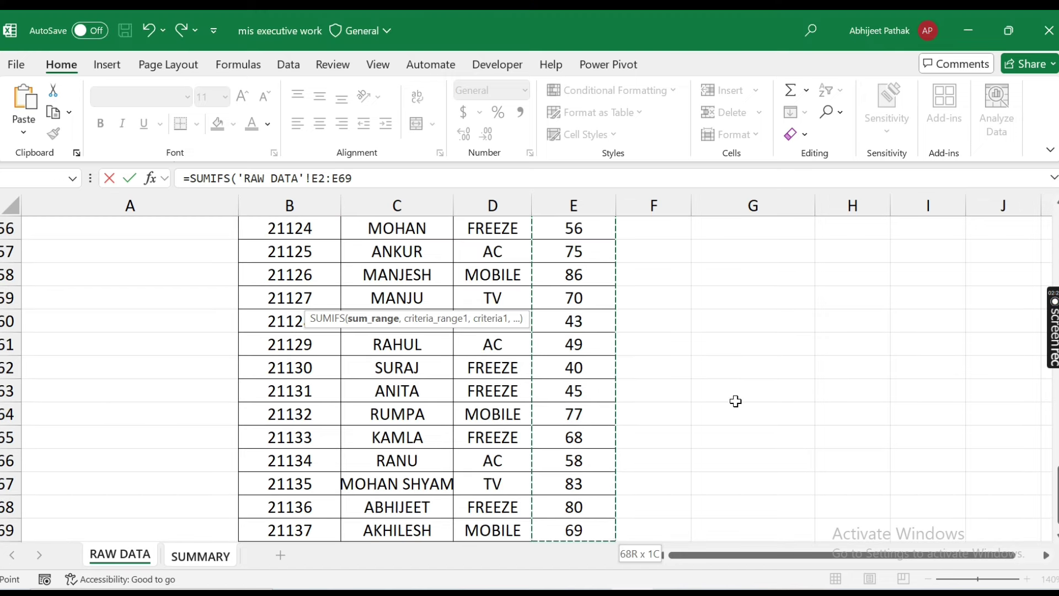
{"action": "key", "text": "F4"}
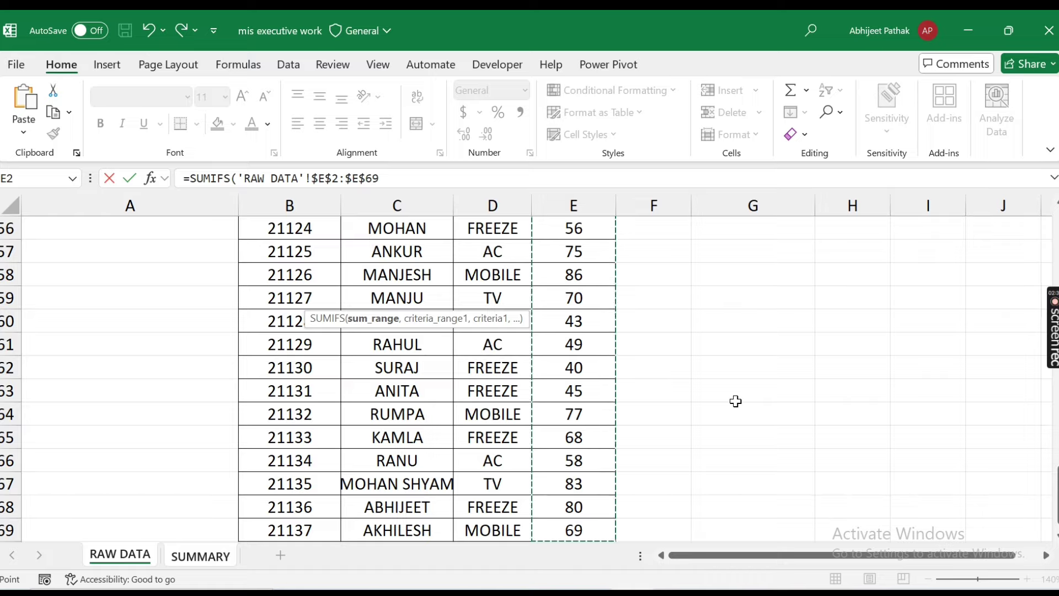
{"action": "left_click", "coordinate": [429, 180]}
{"action": "type", "text": ","}
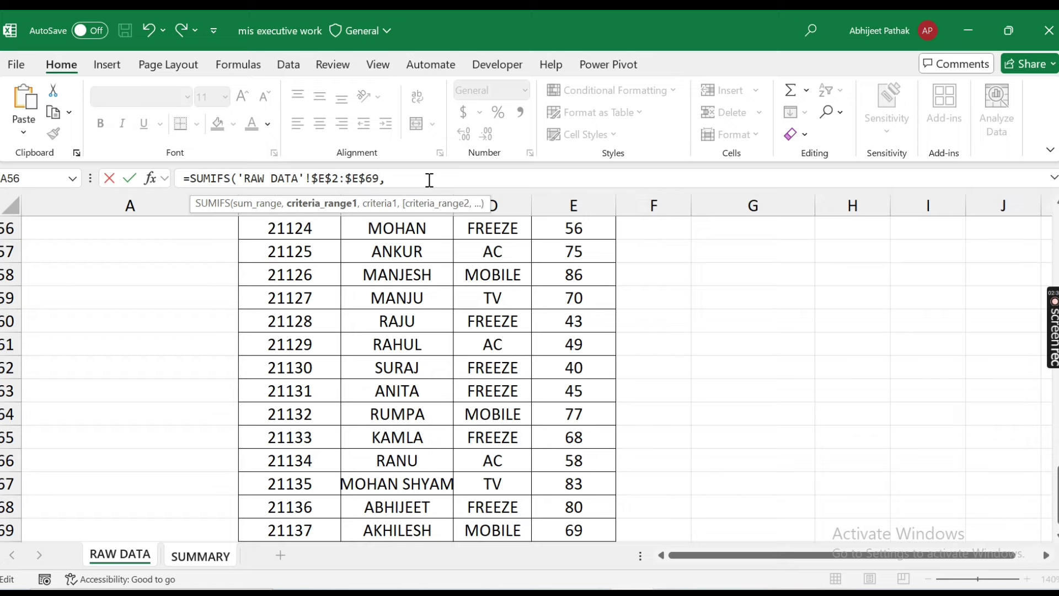
Add the absolute employee-name range 'RAW DATA'!$C$2:$C$69 as the first SUMIFS criteria range.
{"action": "scroll", "coordinate": [419, 248], "scroll_direction": "up", "scroll_amount": 16}
{"action": "left_click", "coordinate": [411, 253]}
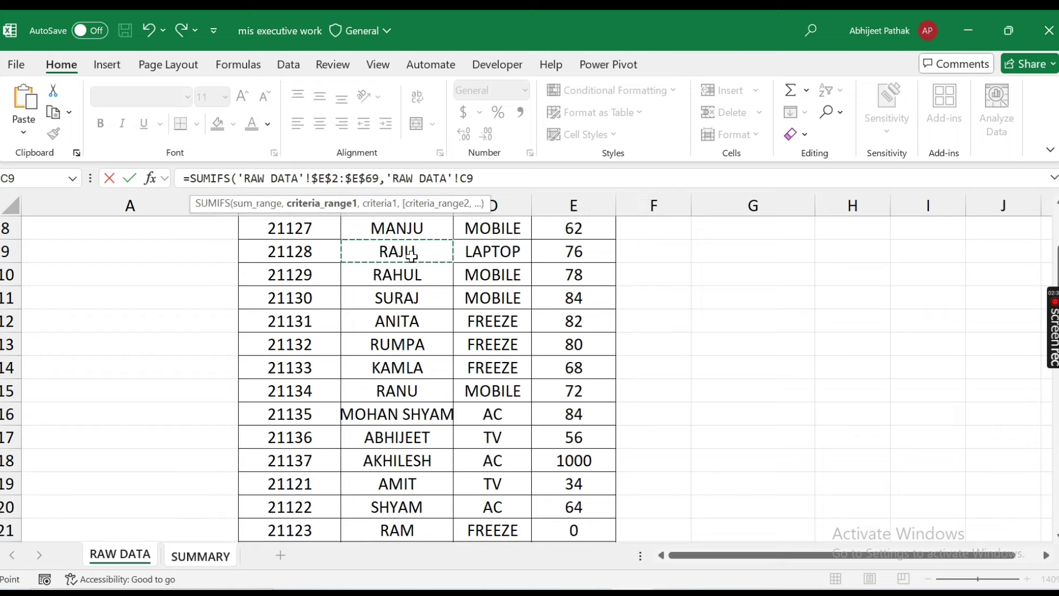
{"action": "key", "text": "ctrl+Up"}
{"action": "key", "text": "Down"}
{"action": "key", "text": "ctrl+shift+Down"}
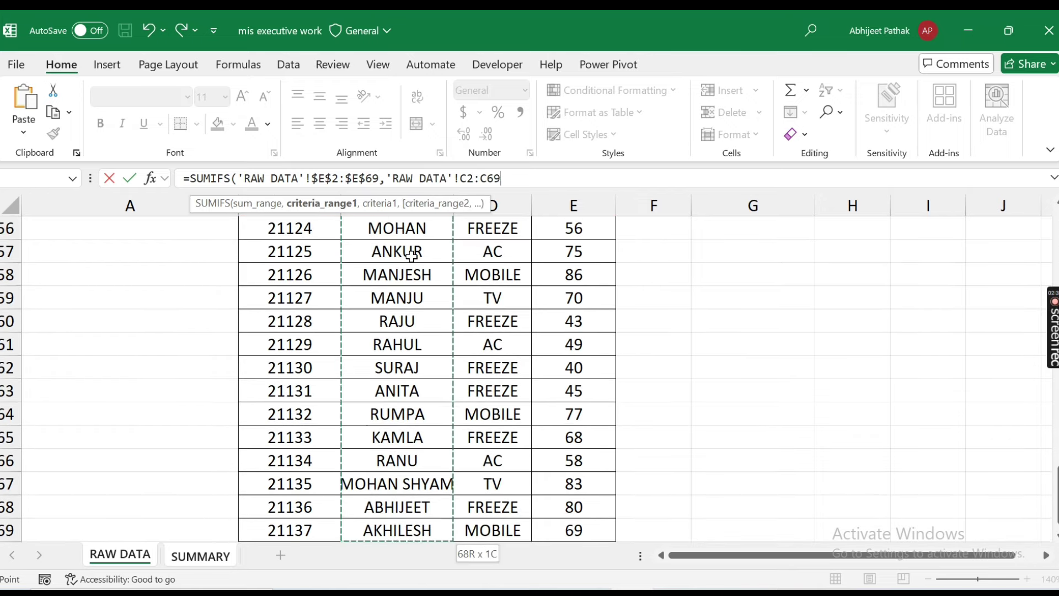
{"action": "key", "text": "F4"}
{"action": "type", "text": ","}
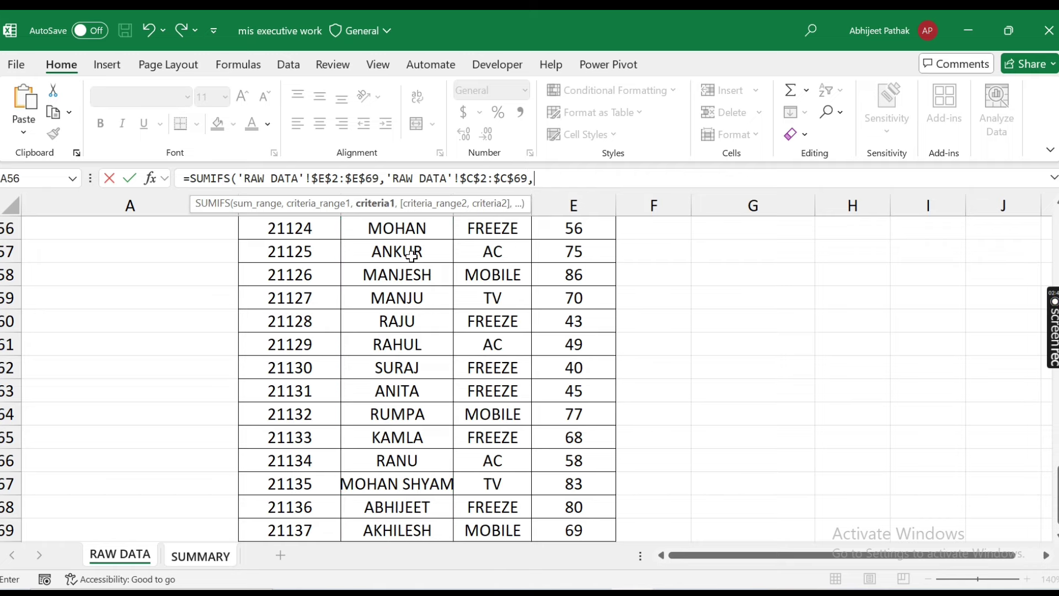
Set the first criterion to SUMMARY!C4 and complete the SUMIFS formula in D4.
{"action": "left_click", "coordinate": [223, 559]}
{"action": "left_click", "coordinate": [231, 322]}
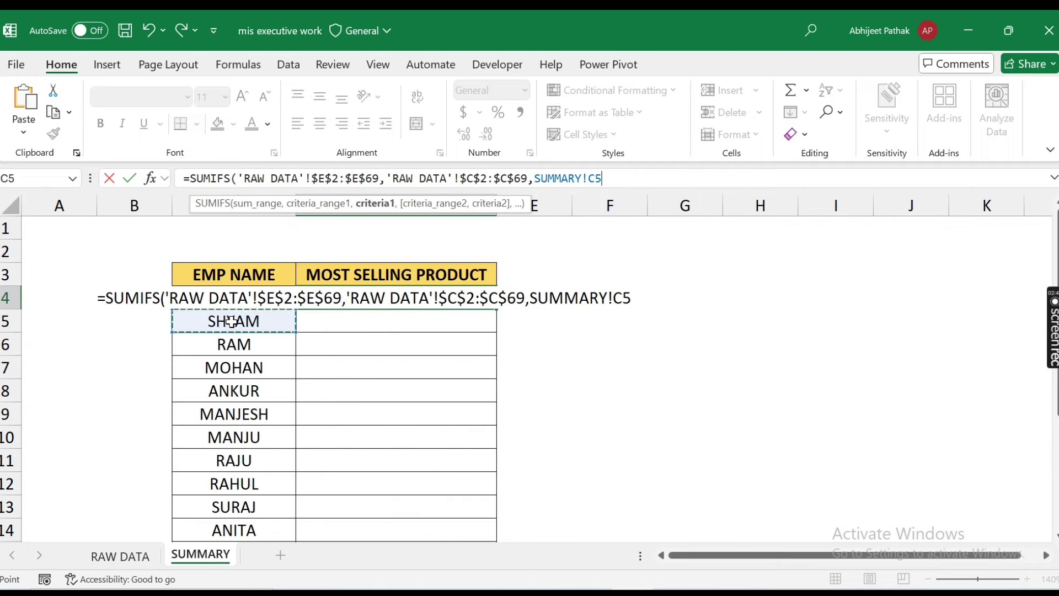
{"action": "key", "text": "Up"}
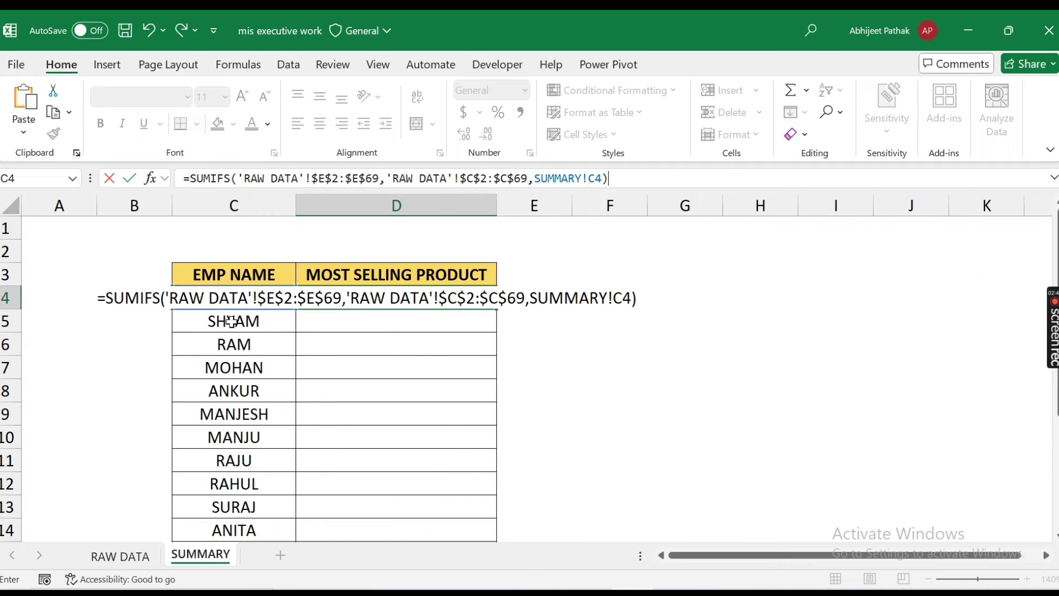
{"action": "key", "text": "ctrl+Return"}
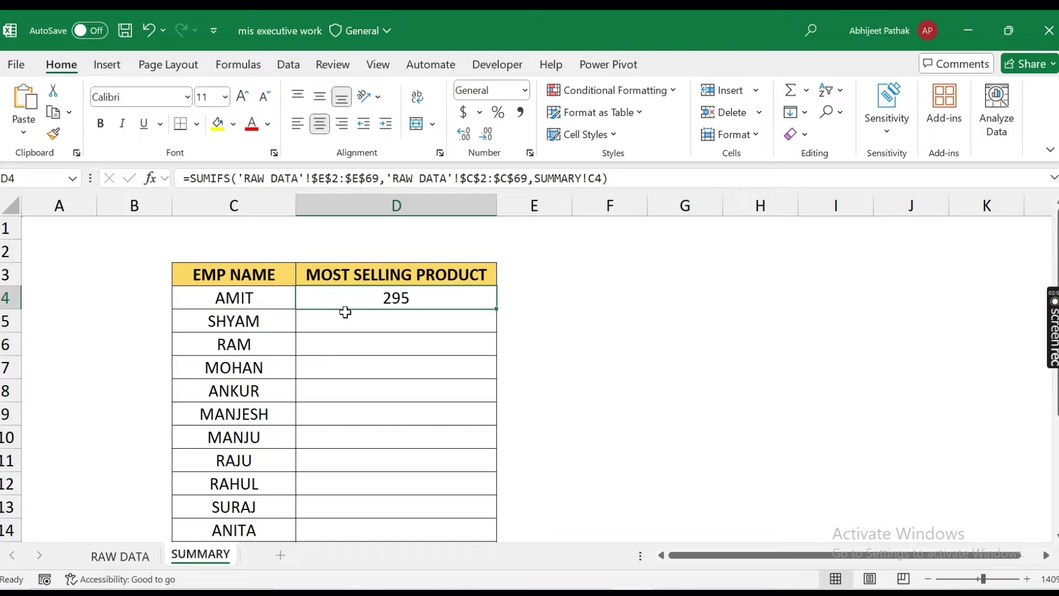
Add the absolute product range 'RAW DATA'!$D$2:$D$69 as the second criteria range of the SUMIFS formula in SUMMARY D4.
{"action": "left_click", "coordinate": [604, 180]}
{"action": "type", "text": ","}
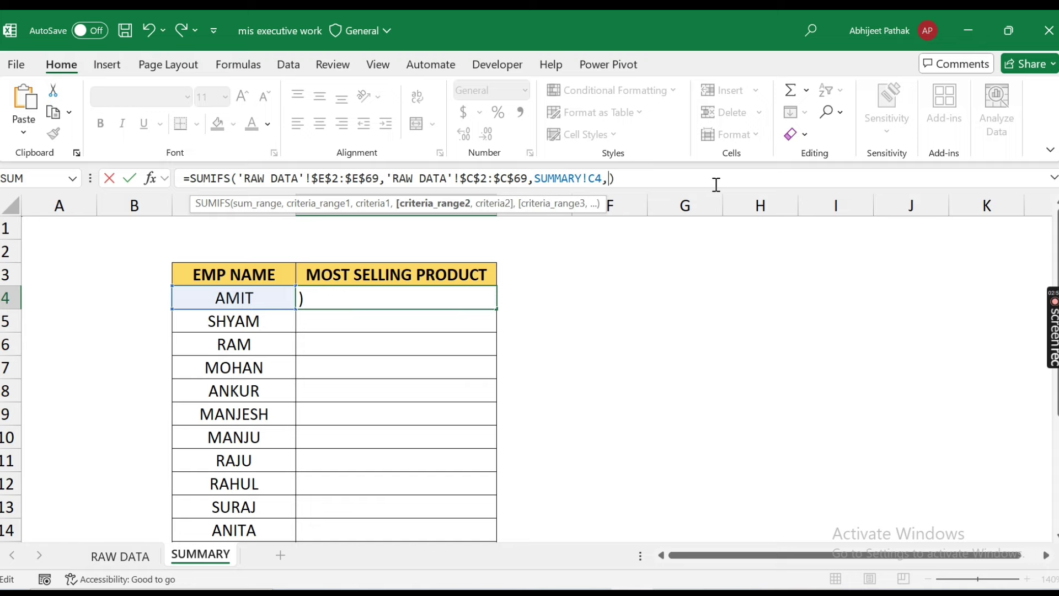
{"action": "left_click", "coordinate": [144, 555]}
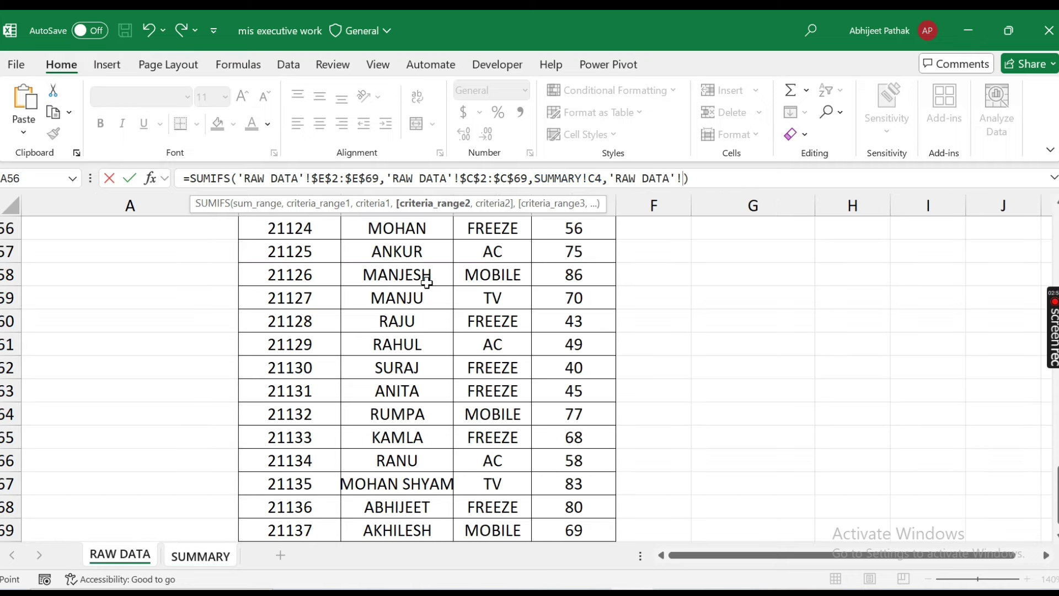
{"action": "left_click", "coordinate": [427, 282]}
{"action": "key", "text": "ctrl+Up"}
{"action": "key", "text": "Down"}
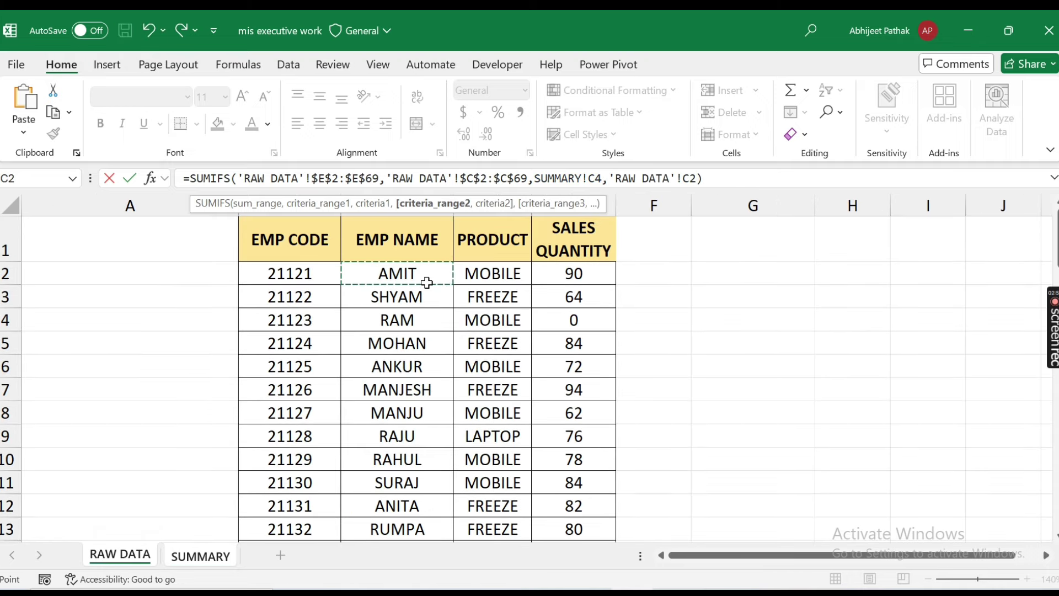
{"action": "key", "text": "Right"}
{"action": "key", "text": "ctrl+shift+Down"}
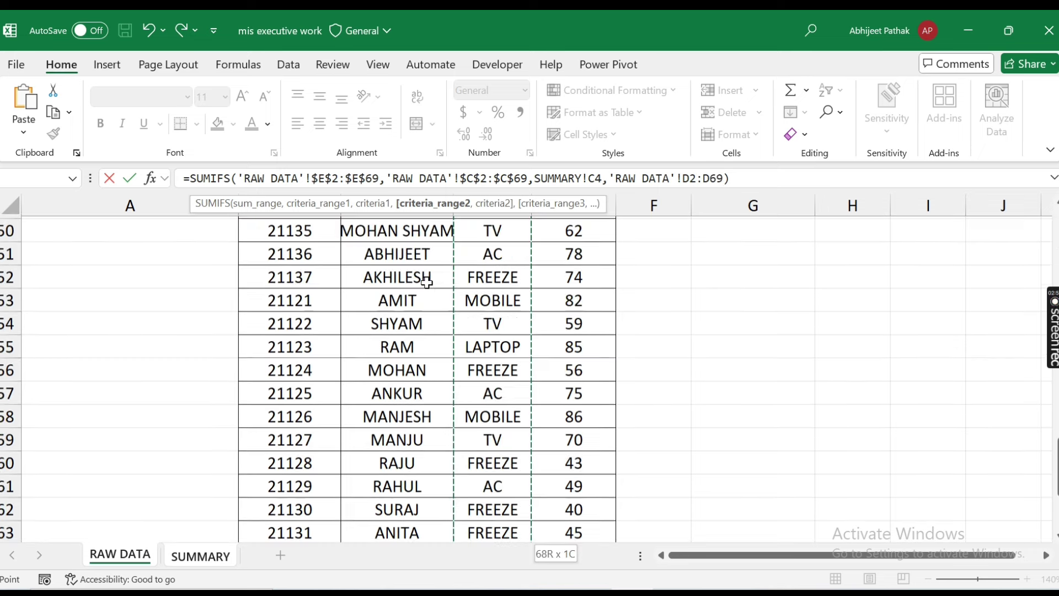
{"action": "key", "text": "F4"}
{"action": "type", "text": ","}
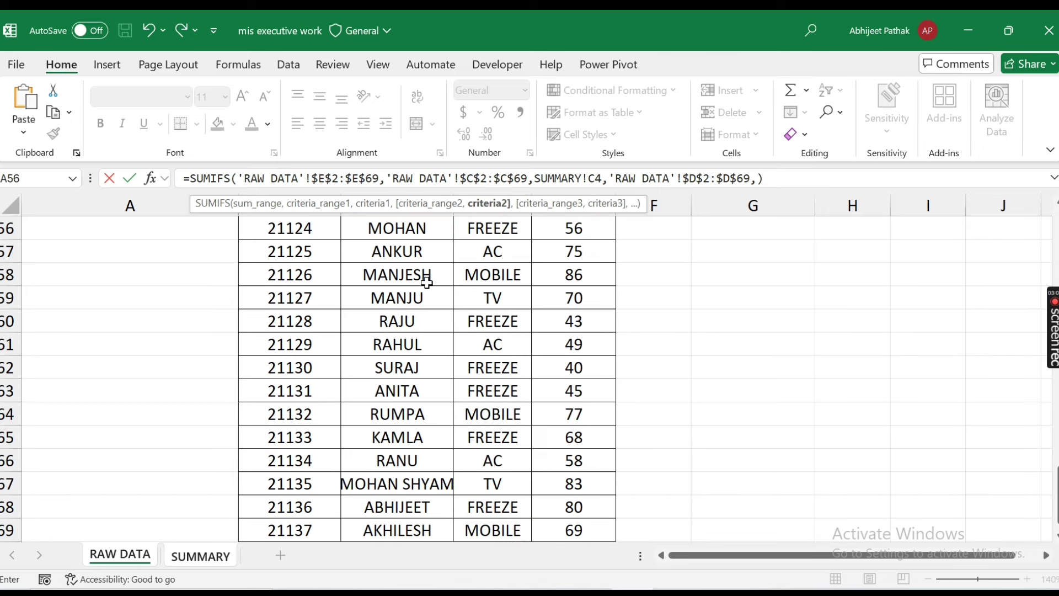
Set the second SUMIFS criterion to UNIQUE('RAW DATA'!$D$2:$D$69) and complete the formula in D4.
{"action": "type", "text": "uniqu"}
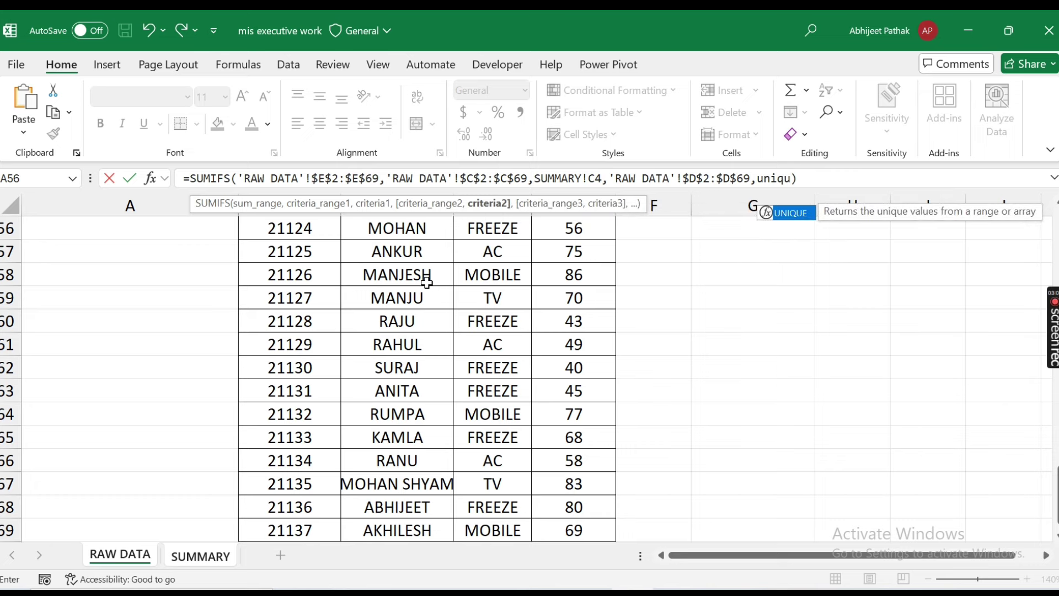
{"action": "key", "text": "Tab"}
{"action": "left_click", "coordinate": [426, 283]}
{"action": "key", "text": "ctrl+Up"}
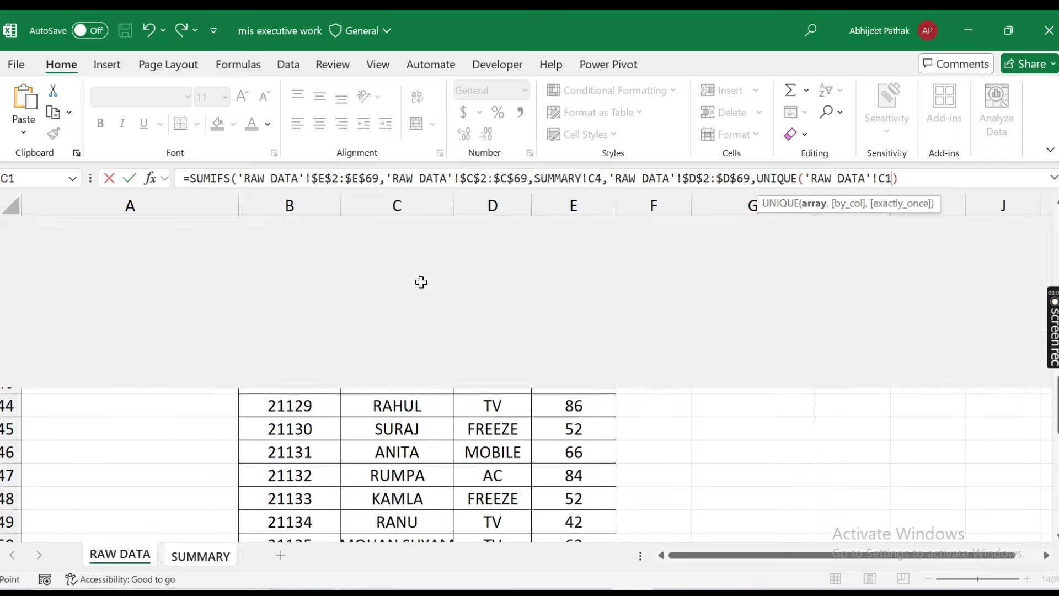
{"action": "key", "text": "Down"}
{"action": "key", "text": "Right"}
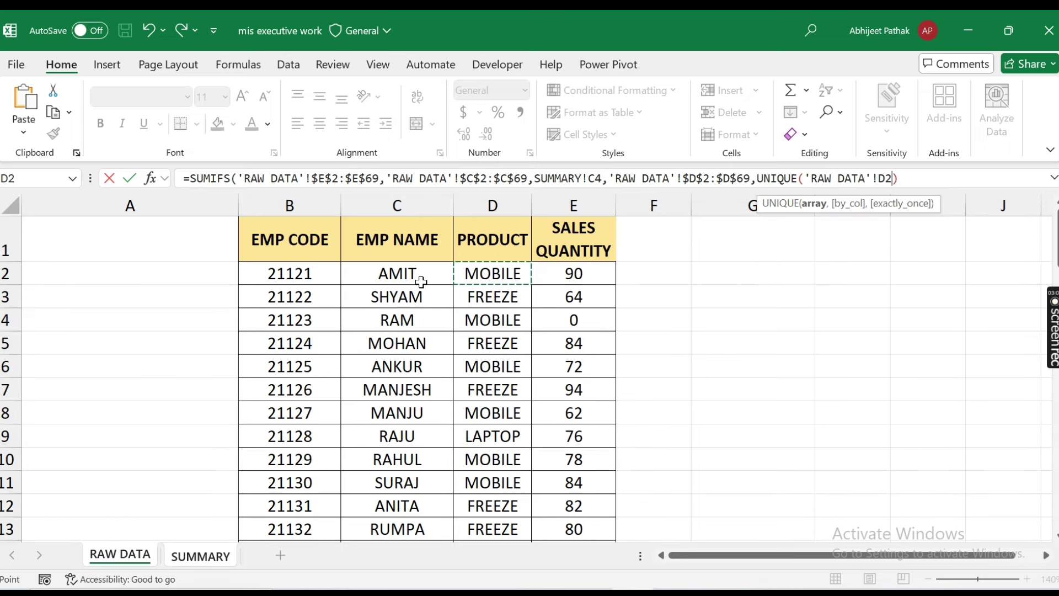
{"action": "key", "text": "ctrl+shift+Down"}
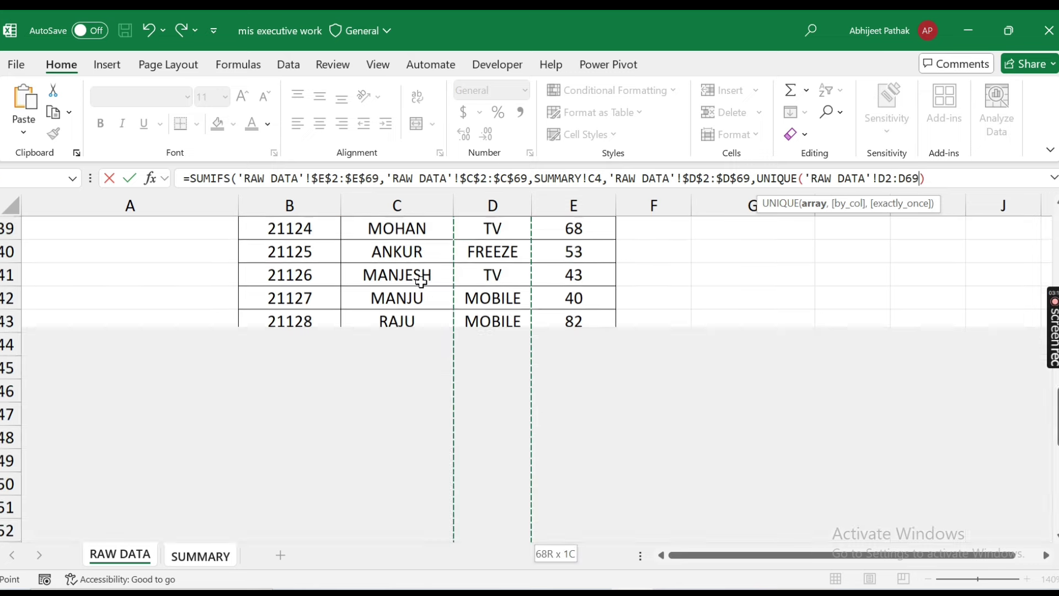
{"action": "key", "text": "F4"}
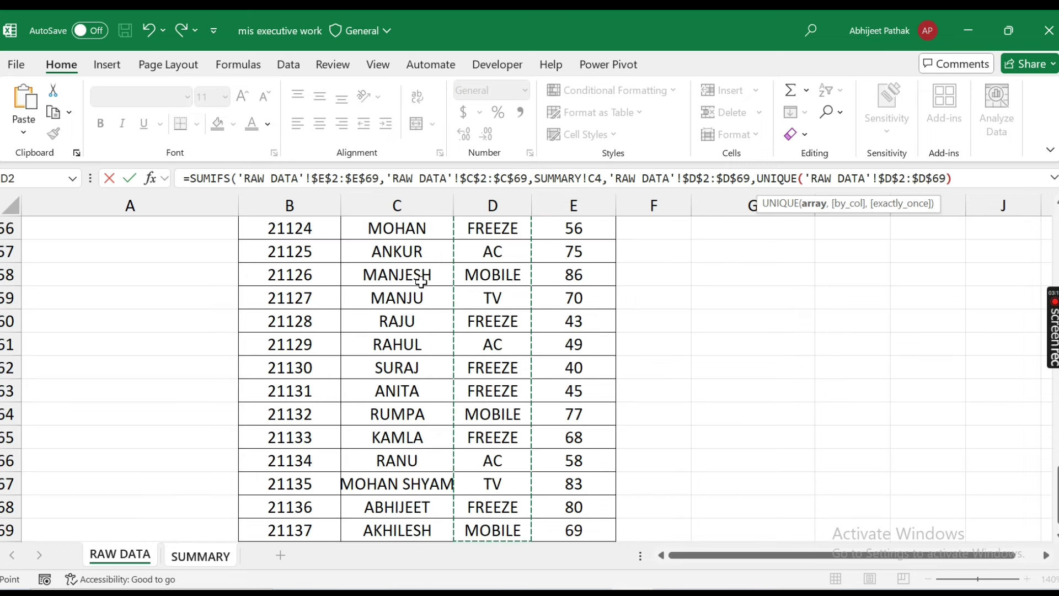
{"action": "key", "text": "Return"}
{"action": "key", "text": "Up"}
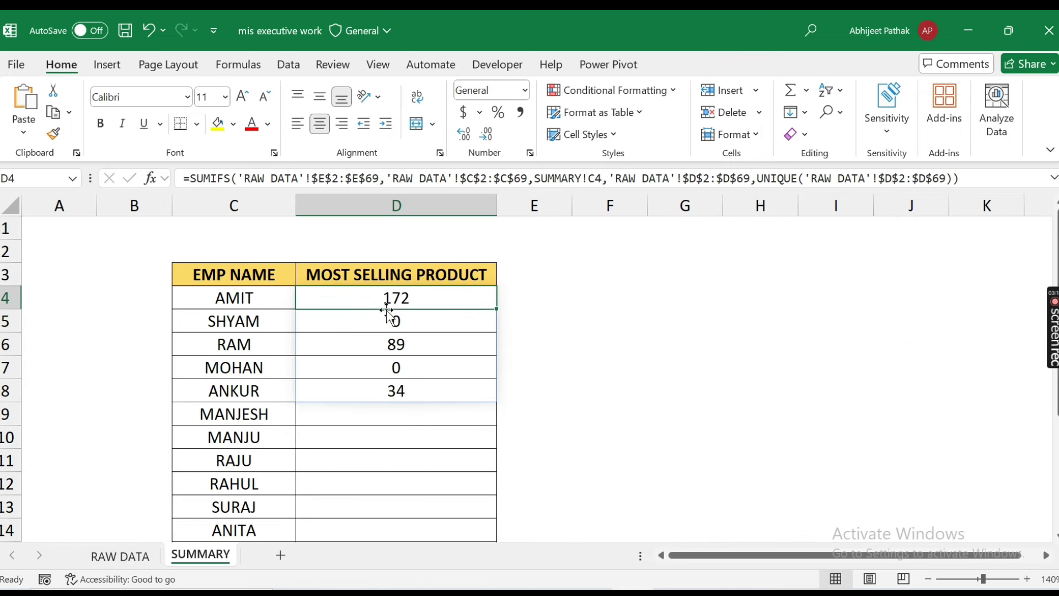
Enter =UNIQUE('RAW DATA'!D2:D69) in SUMMARY cell E4 to list the distinct products beside the totals.
{"action": "left_click", "coordinate": [528, 296]}
{"action": "type", "text": "=uniq"}
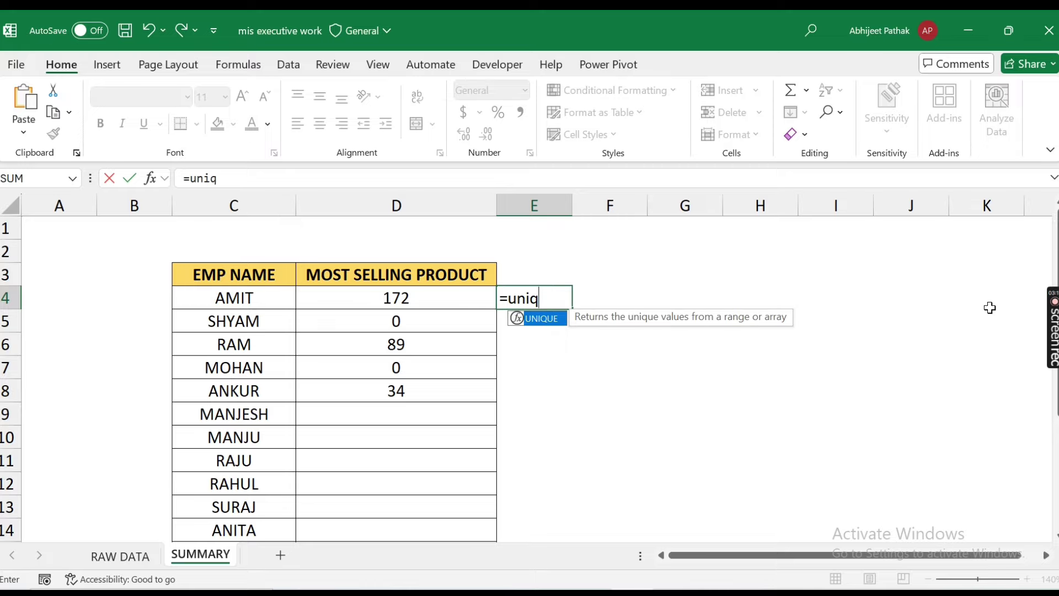
{"action": "key", "text": "Tab"}
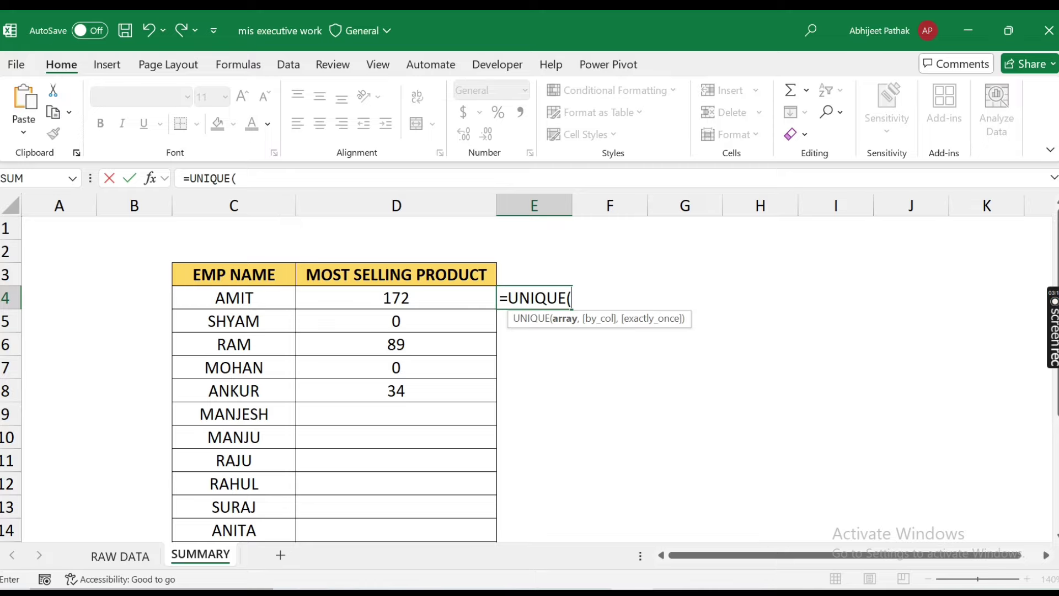
{"action": "left_click", "coordinate": [120, 555]}
{"action": "left_click", "coordinate": [519, 357]}
{"action": "key", "text": "ctrl+Up"}
{"action": "key", "text": "ctrl+shift+Down"}
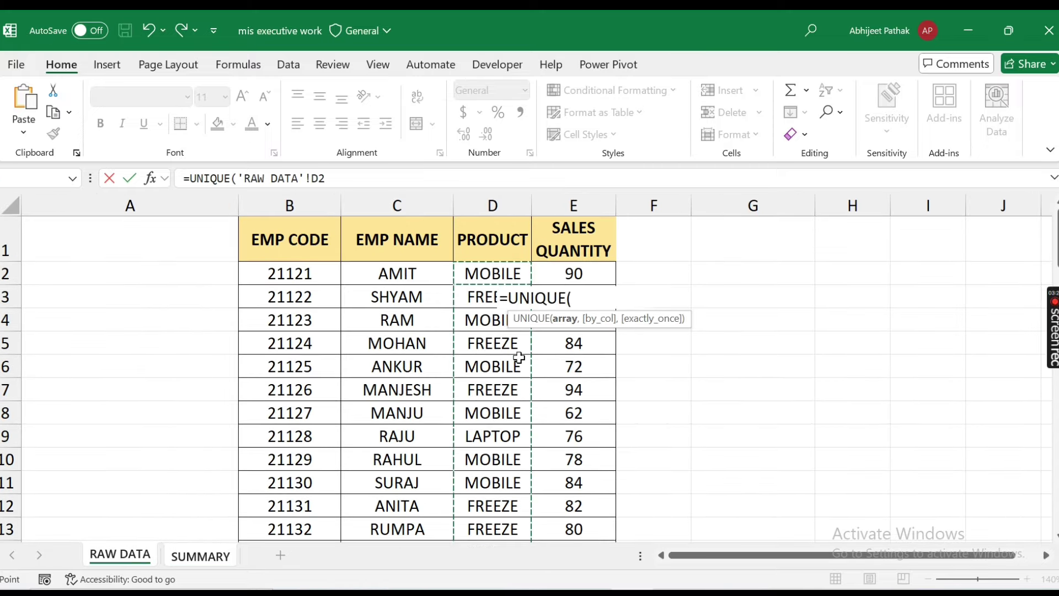
{"action": "key", "text": "Return"}
{"action": "key", "text": "Up"}
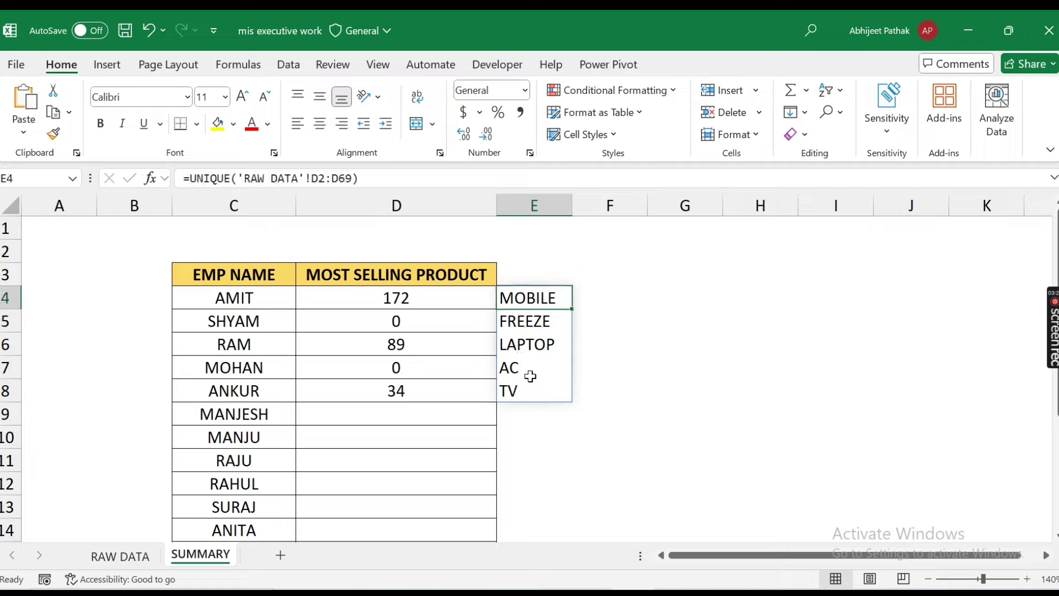
Compare the first SUMIFS quantity in D4 with the product beside it in E4.
{"action": "left_click", "coordinate": [419, 299]}
{"action": "left_click", "coordinate": [561, 296]}
{"action": "left_click", "coordinate": [429, 298]}
{"action": "left_click", "coordinate": [546, 298]}
Add filters to the RAW DATA headers and filter EMP NAME to only the employee listed in SUMMARY C4.
{"action": "left_click", "coordinate": [121, 556]}
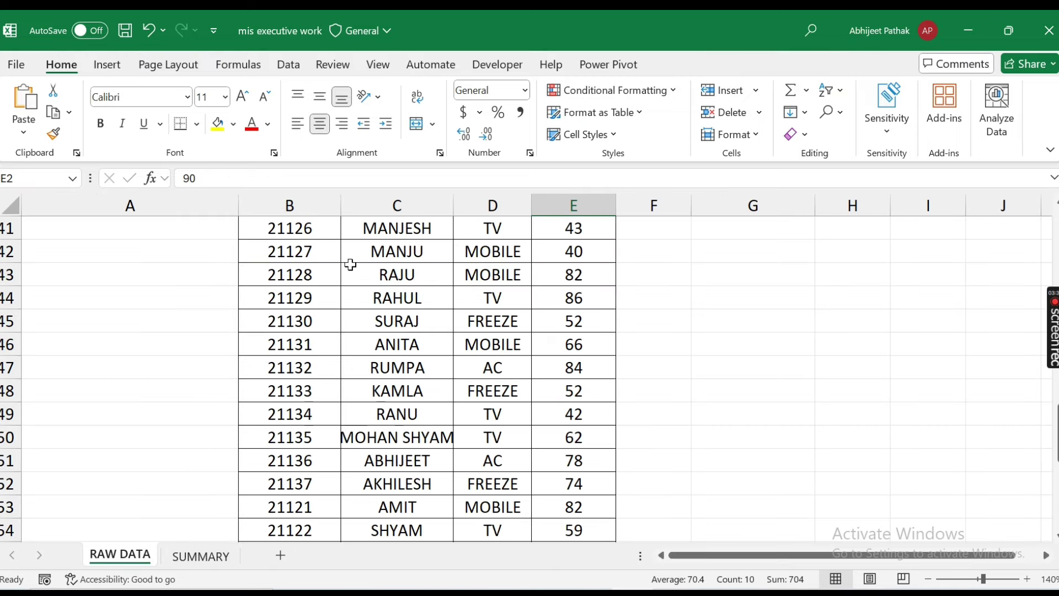
{"action": "scroll", "coordinate": [380, 330], "scroll_direction": "down", "scroll_amount": 4}
{"action": "left_click", "coordinate": [380, 249]}
{"action": "key", "text": "ctrl+Up"}
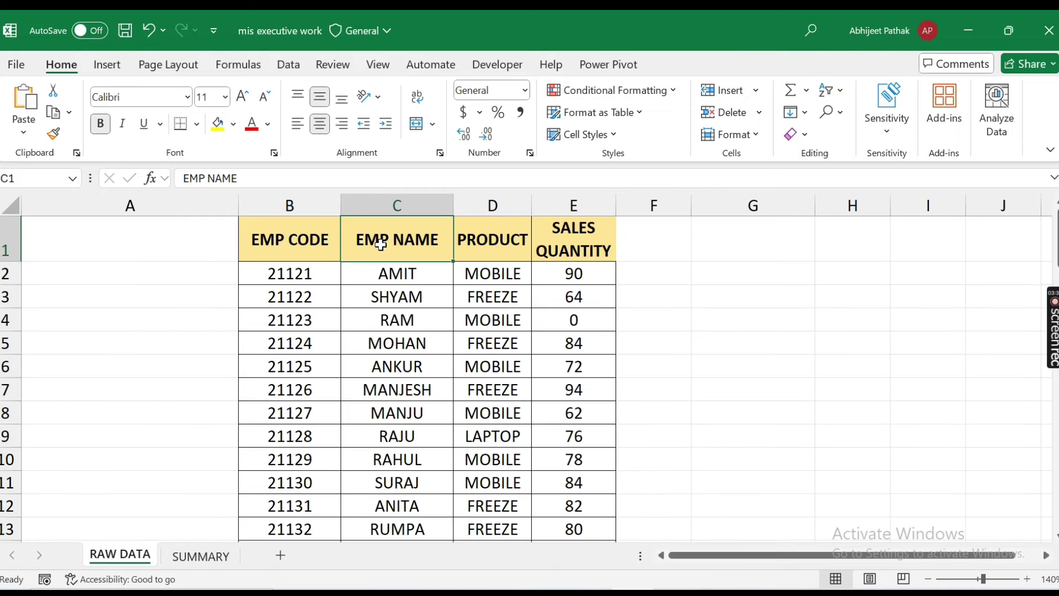
{"action": "key", "text": "ctrl+shift+l"}
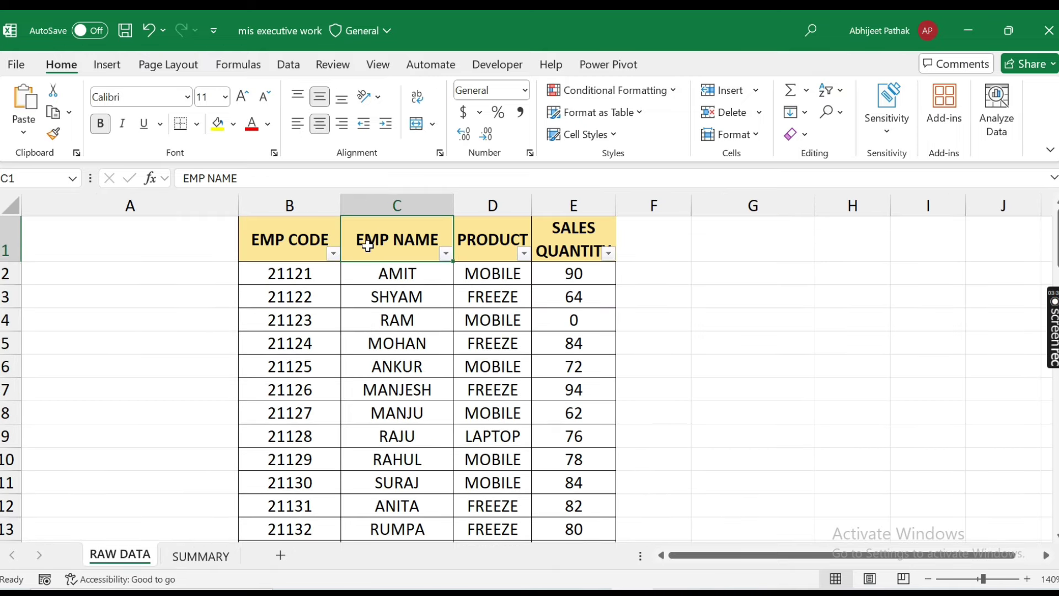
{"action": "left_click", "coordinate": [446, 254]}
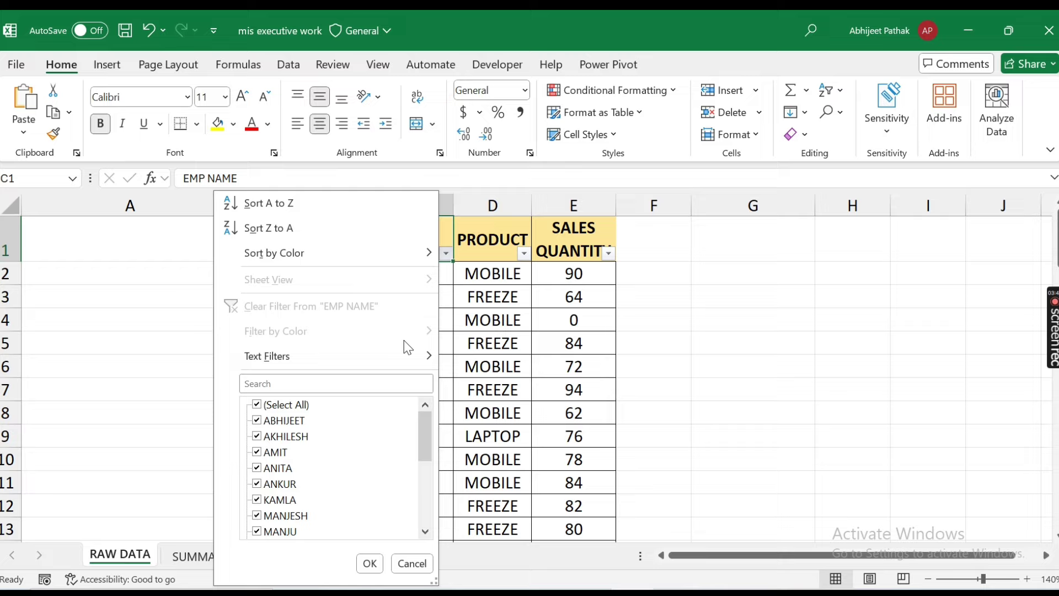
{"action": "left_click", "coordinate": [269, 404]}
{"action": "left_click", "coordinate": [275, 451]}
{"action": "left_click", "coordinate": [368, 563]}
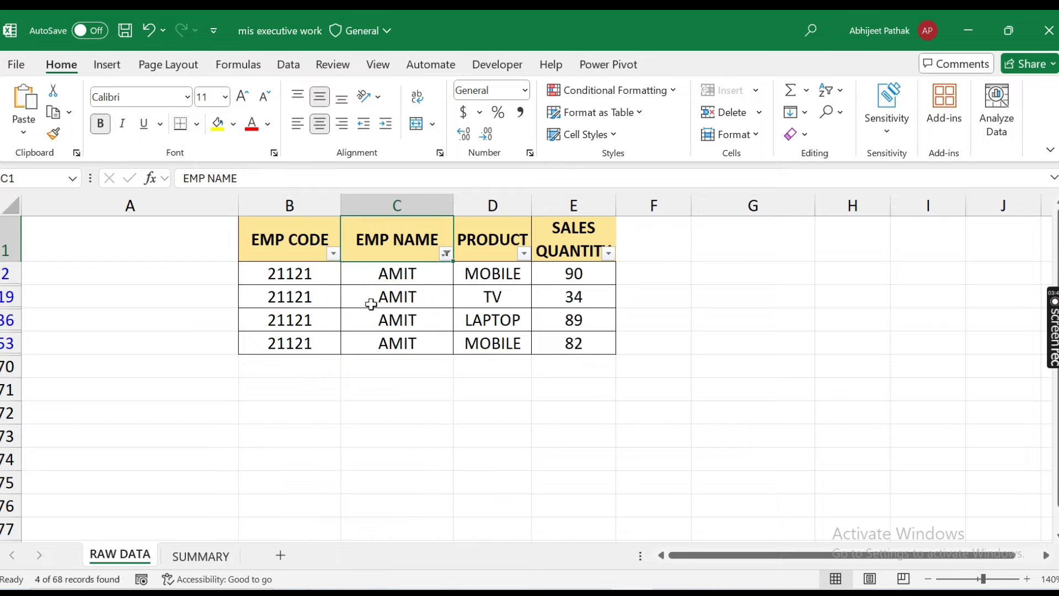
Check the filtered employee's MOBILE sales quantities on RAW DATA against the MOBILE total on SUMMARY.
{"action": "left_click", "coordinate": [414, 276]}
{"action": "left_click", "coordinate": [586, 277]}
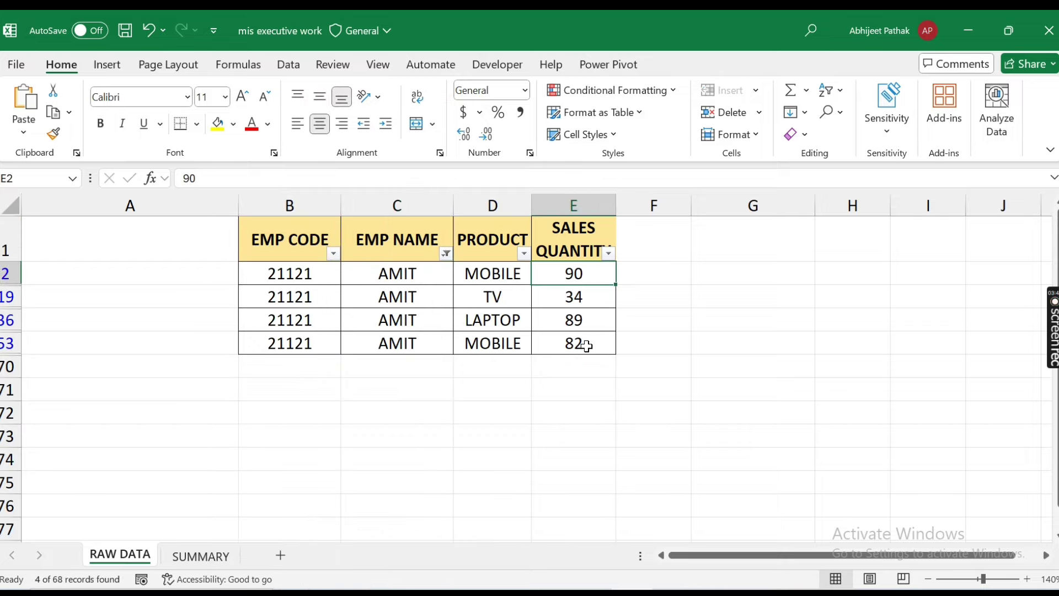
{"action": "left_click", "coordinate": [587, 344]}
{"action": "left_click", "coordinate": [201, 556]}
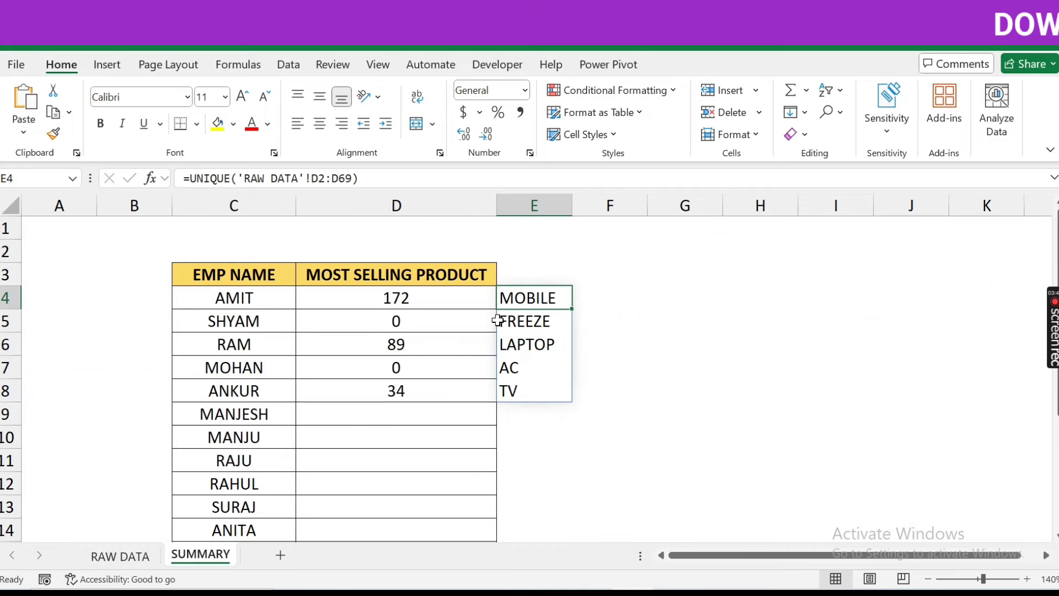
Compare the filtered employee's other product quantities on RAW DATA with the SUMMARY totals in D4:D8 and products in E4:E8.
{"action": "left_click", "coordinate": [141, 556]}
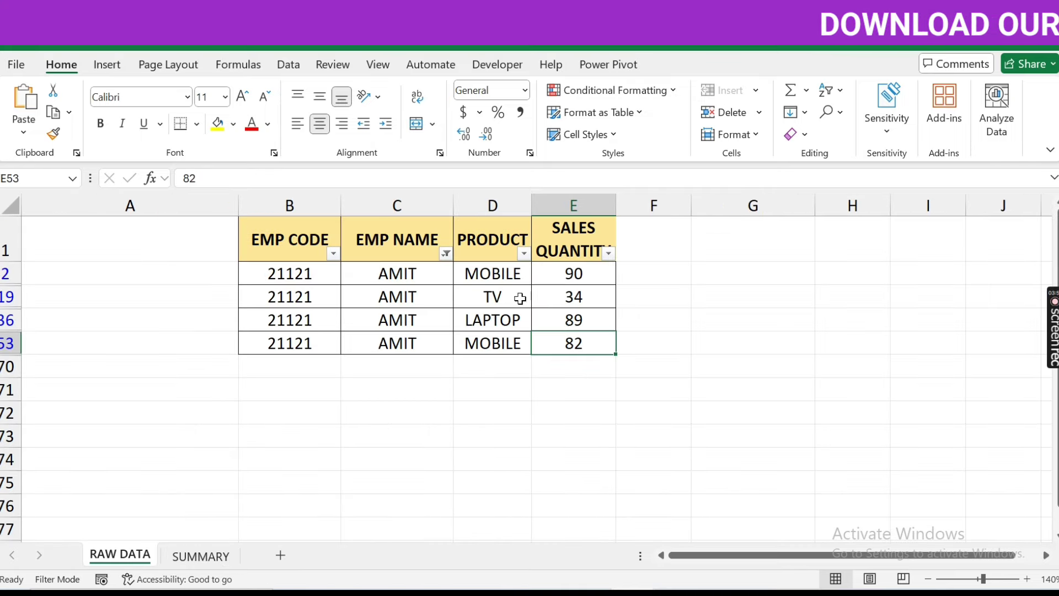
{"action": "left_click", "coordinate": [201, 556]}
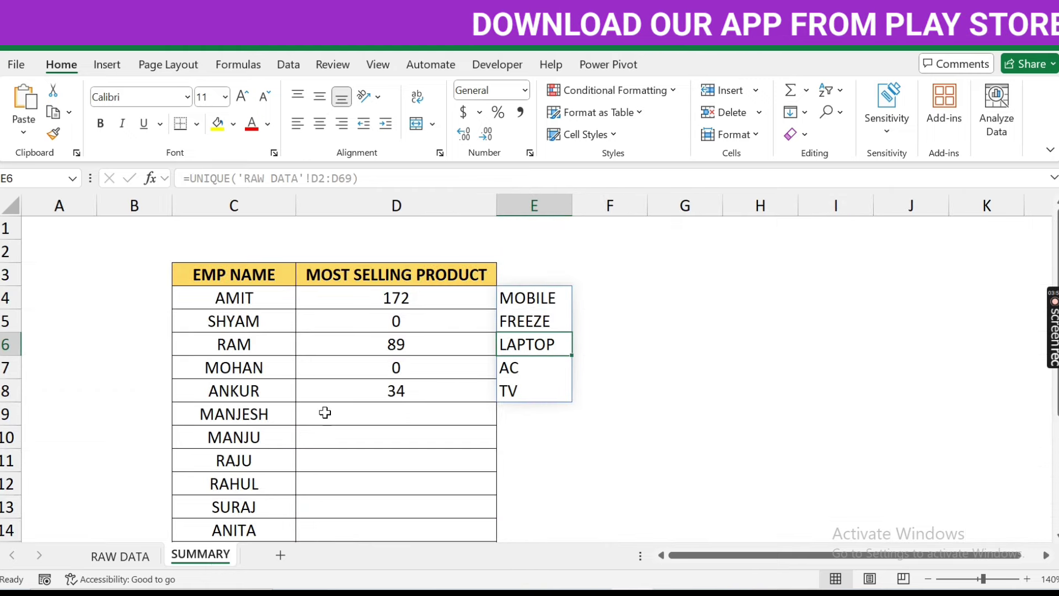
{"action": "left_click", "coordinate": [120, 556]}
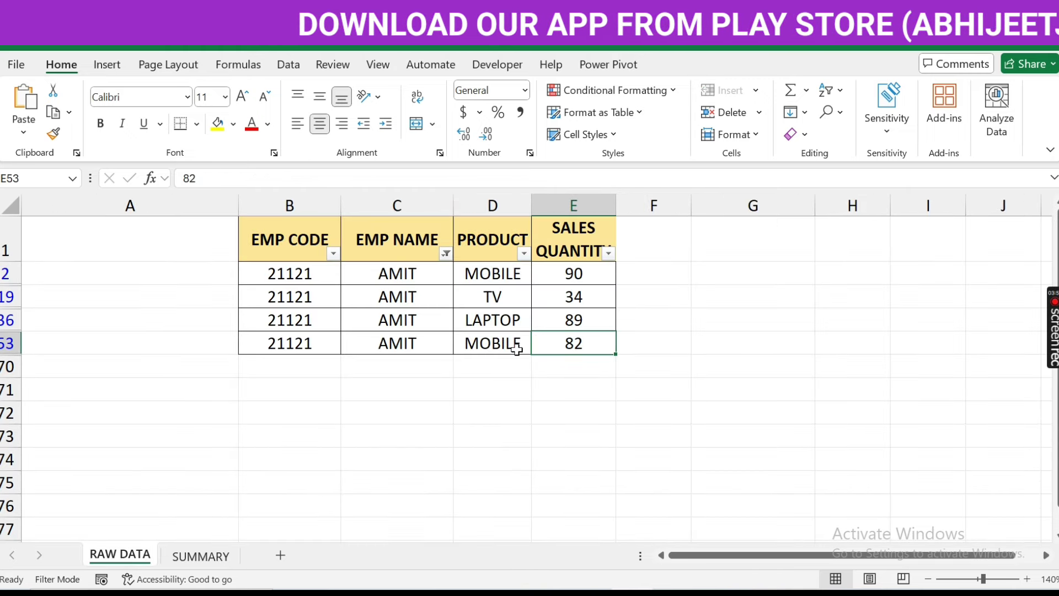
{"action": "left_click", "coordinate": [201, 556]}
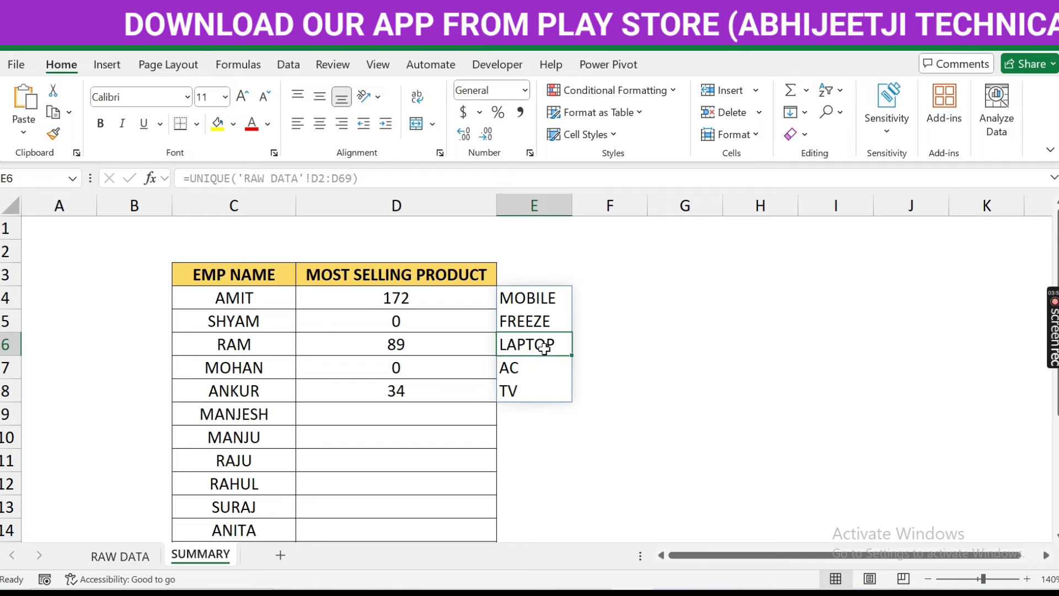
{"action": "left_click", "coordinate": [530, 370]}
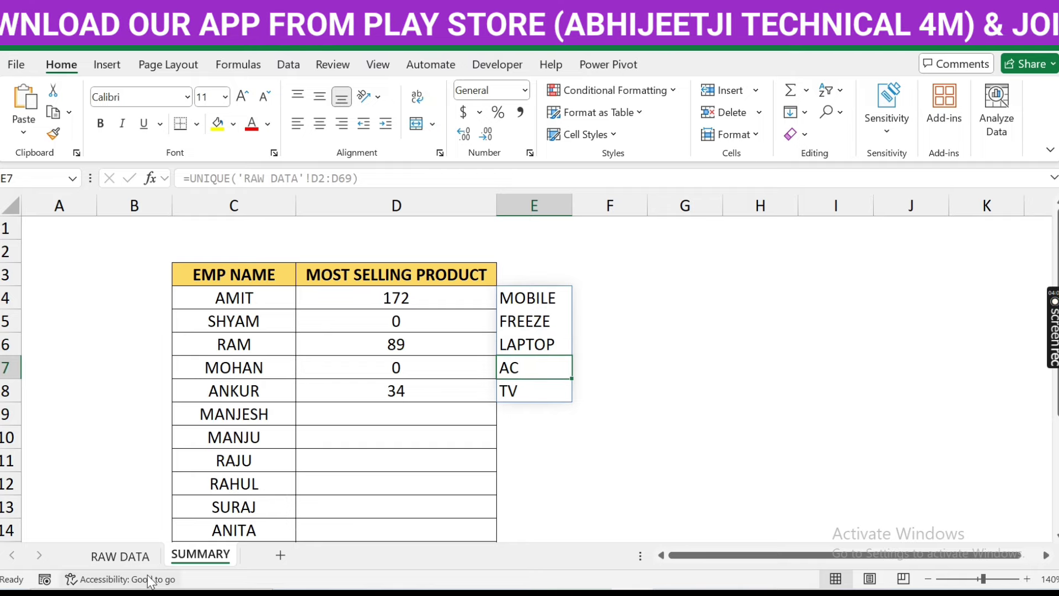
{"action": "key", "text": "ctrl+Page_Up"}
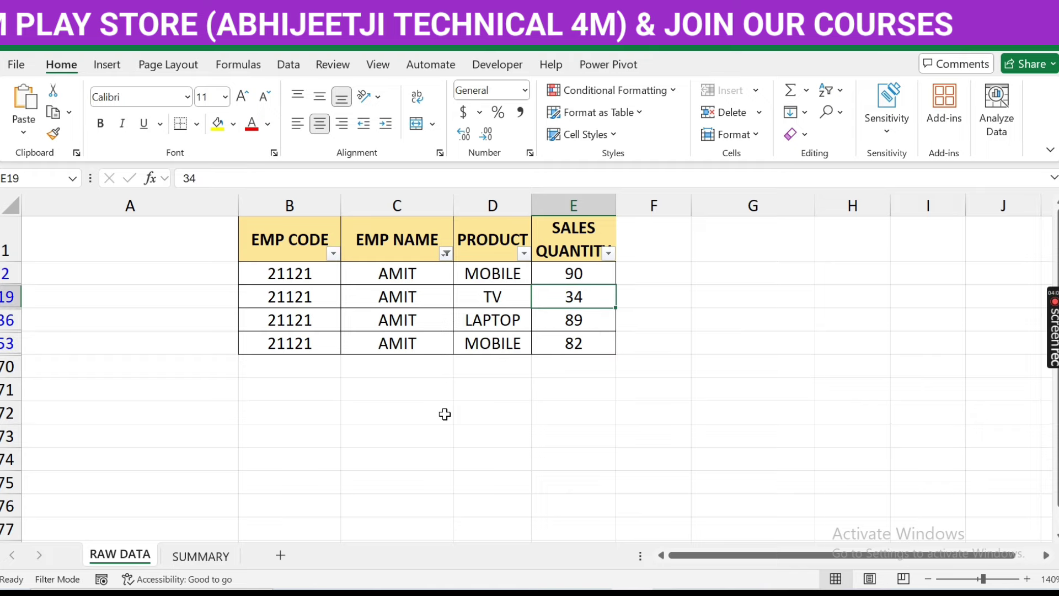
{"action": "key", "text": "ctrl+Page_Down"}
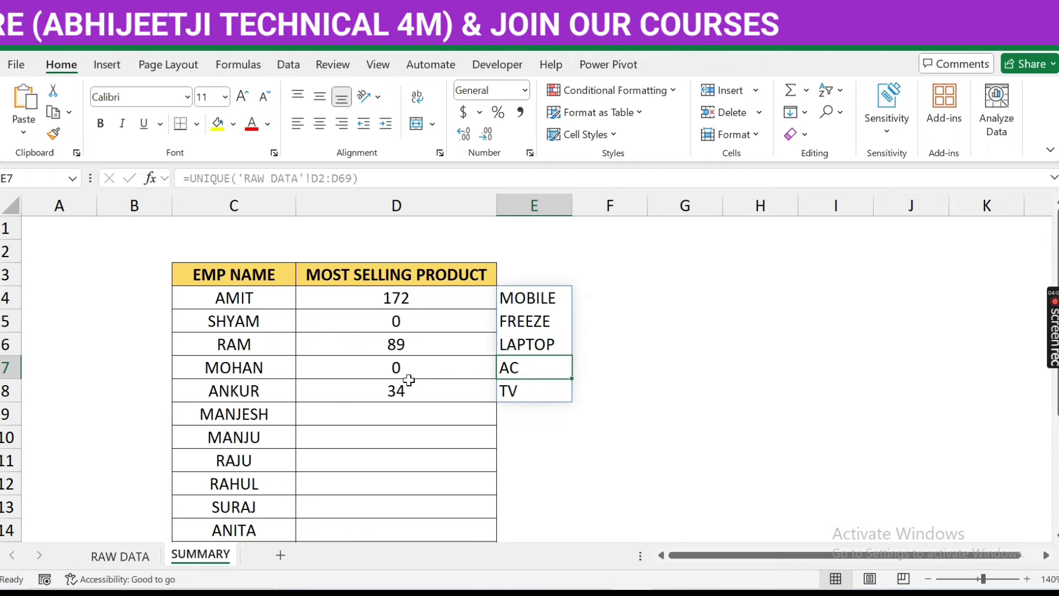
{"action": "left_click", "coordinate": [431, 303]}
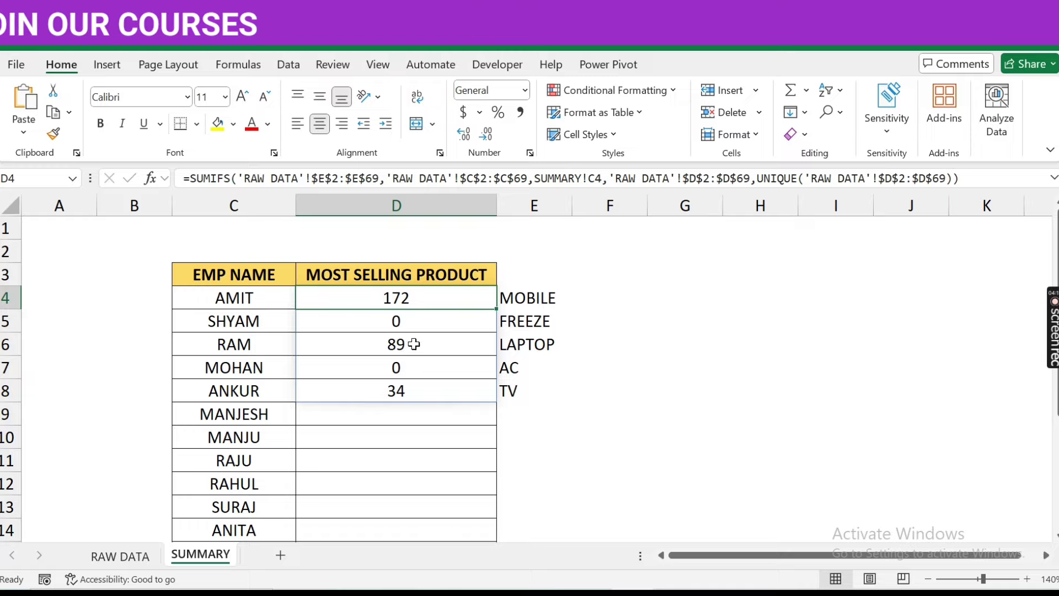
{"action": "left_click_drag", "start_coordinate": [527, 300], "coordinate": [528, 393]}
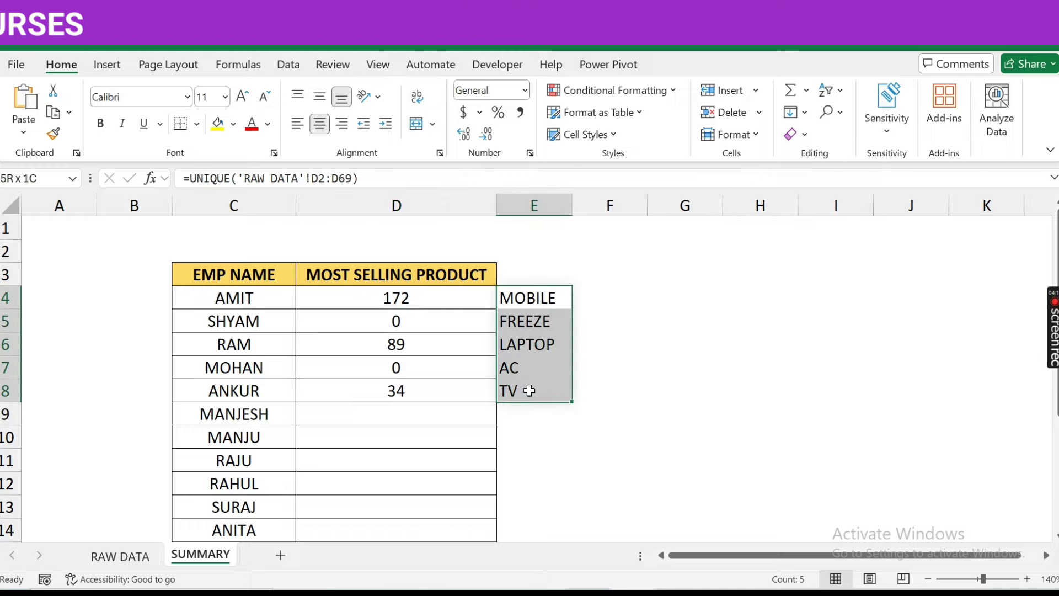
Start an INDEX formula in F4 over the product list E4#, with a MATCH that looks up MAX(D4#).
{"action": "left_click", "coordinate": [640, 300]}
{"action": "type", "text": "=inde"}
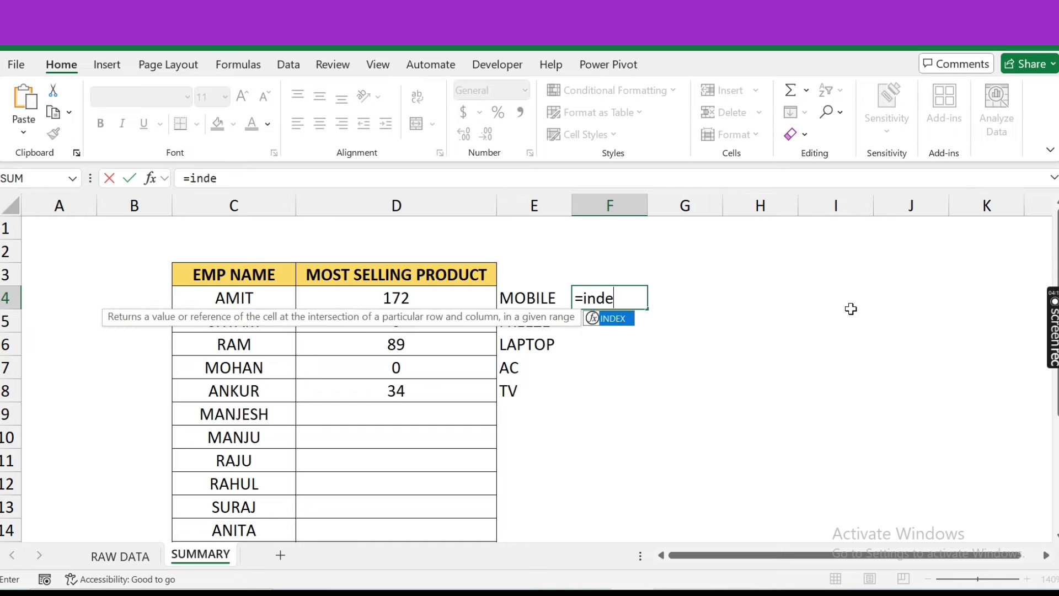
{"action": "key", "text": "Tab"}
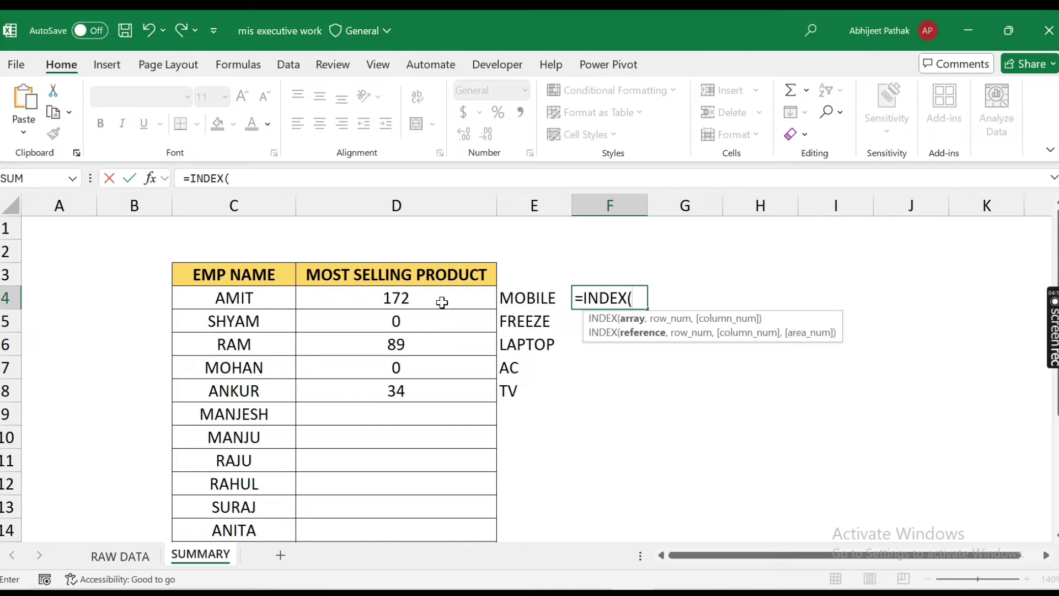
{"action": "left_click_drag", "start_coordinate": [527, 299], "coordinate": [525, 389]}
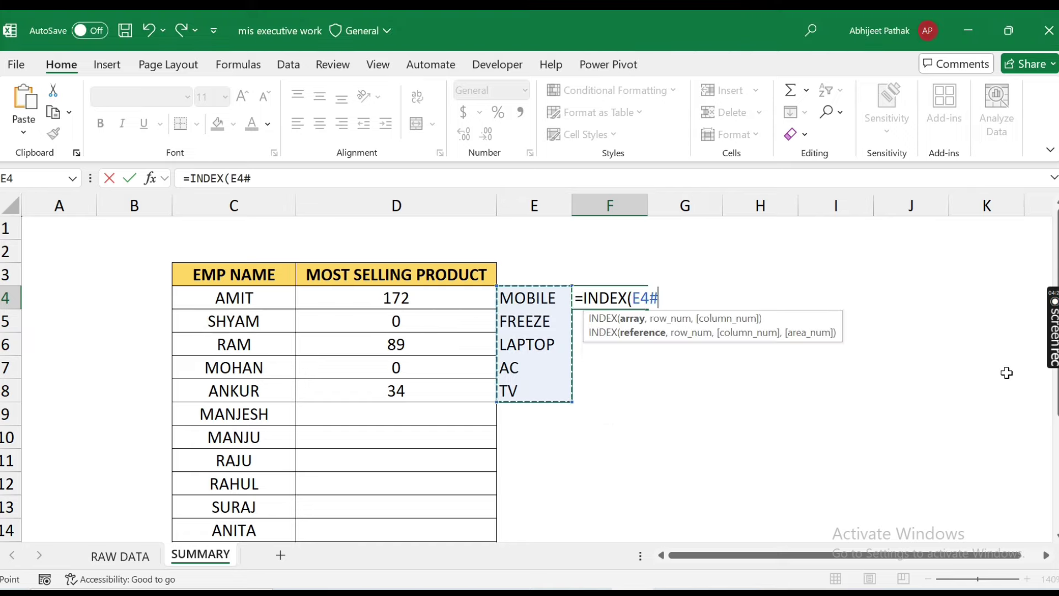
{"action": "type", "text": ",matc"}
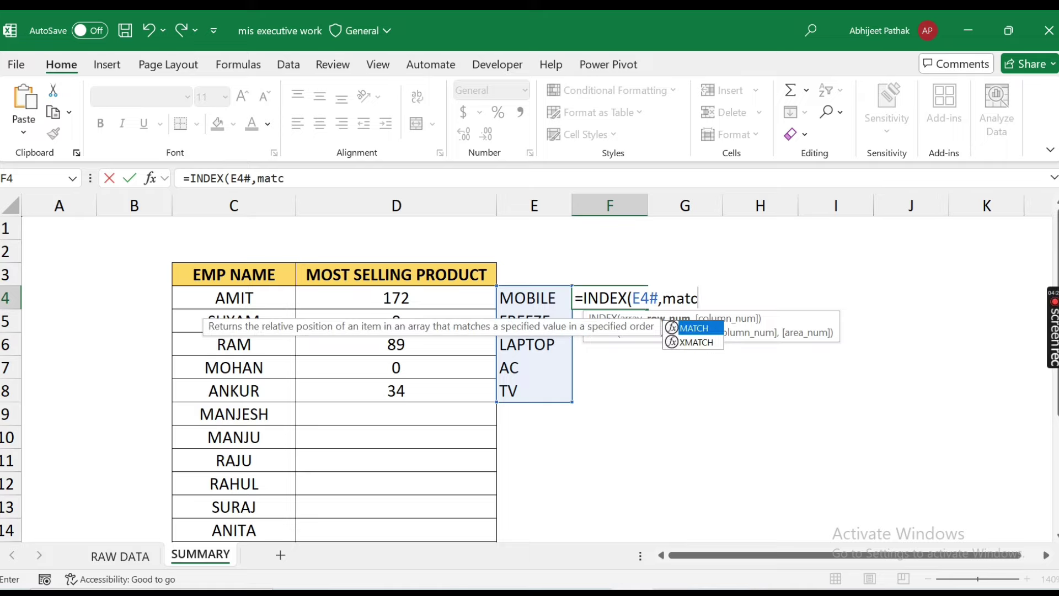
{"action": "key", "text": "Tab"}
{"action": "type", "text": "max"}
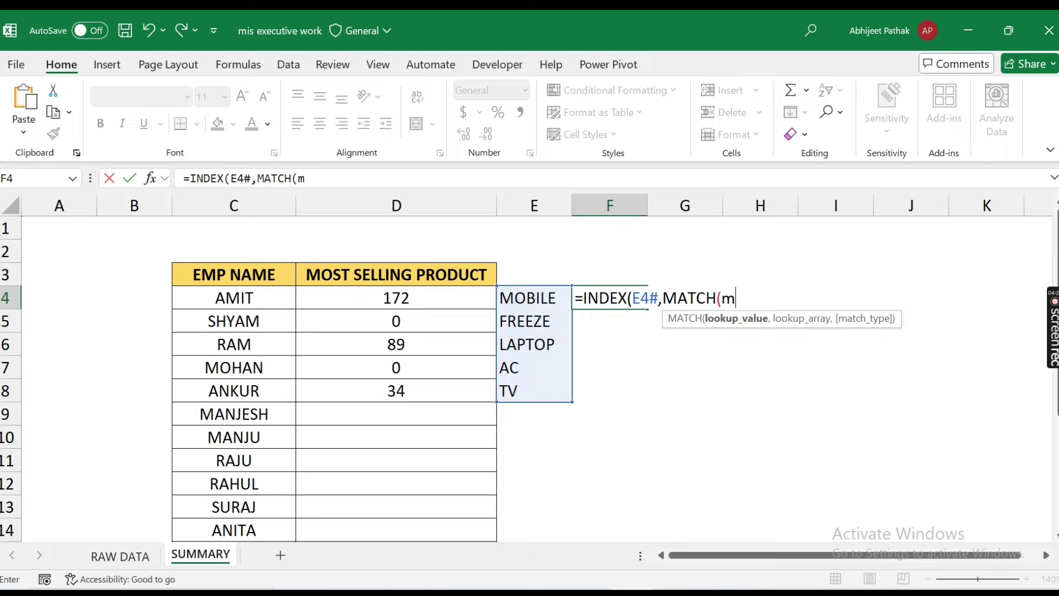
{"action": "key", "text": "Tab"}
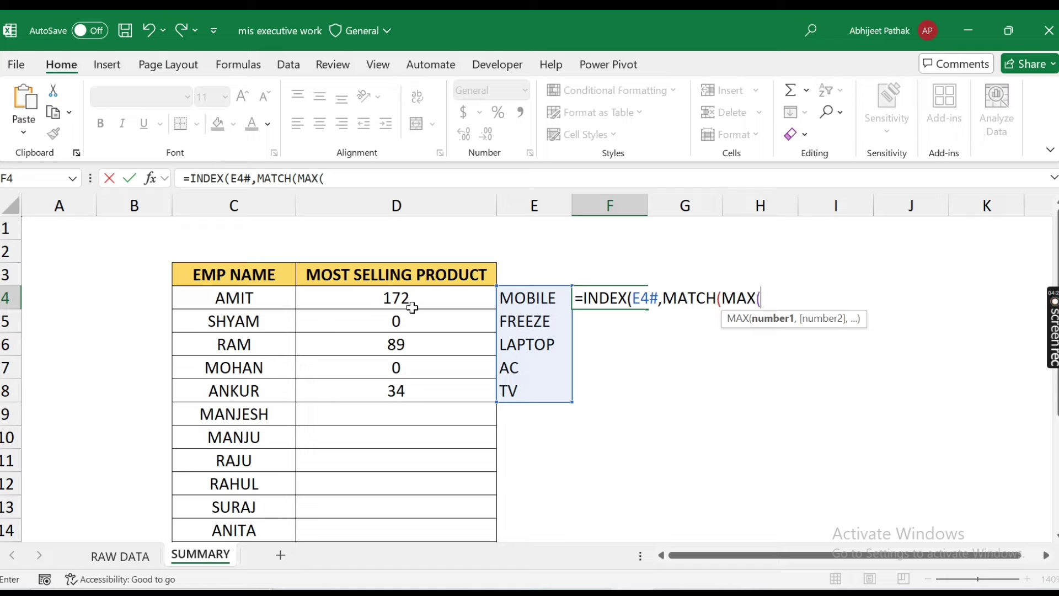
{"action": "left_click_drag", "start_coordinate": [408, 303], "coordinate": [419, 383]}
{"action": "type", "text": ")"}
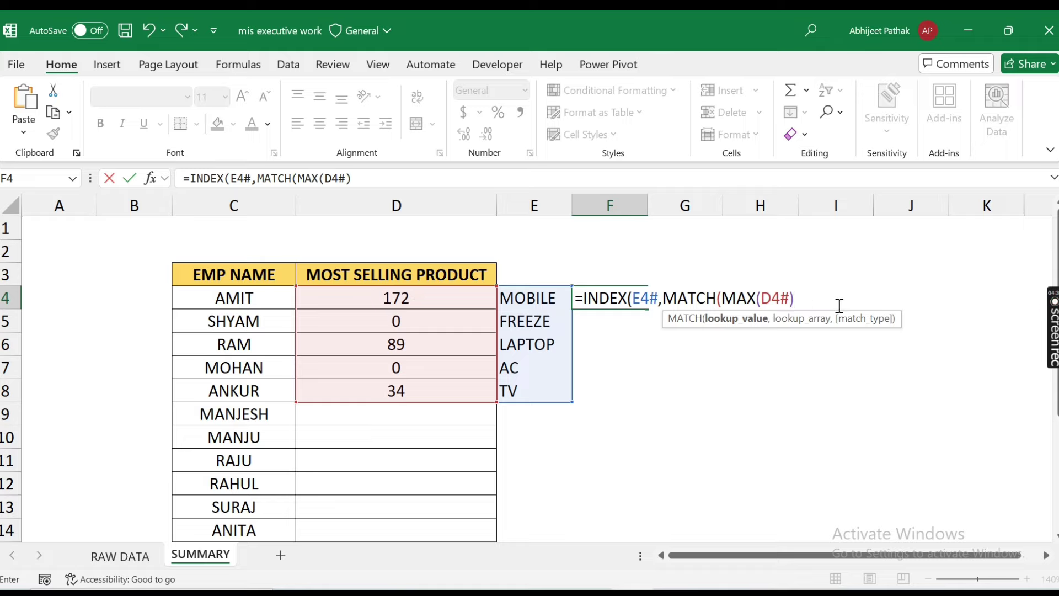
Complete the F4 formula with D4# as the lookup array, match type 0 and column number 1.
{"action": "type", "text": ","}
{"action": "left_click_drag", "start_coordinate": [406, 301], "coordinate": [408, 390]}
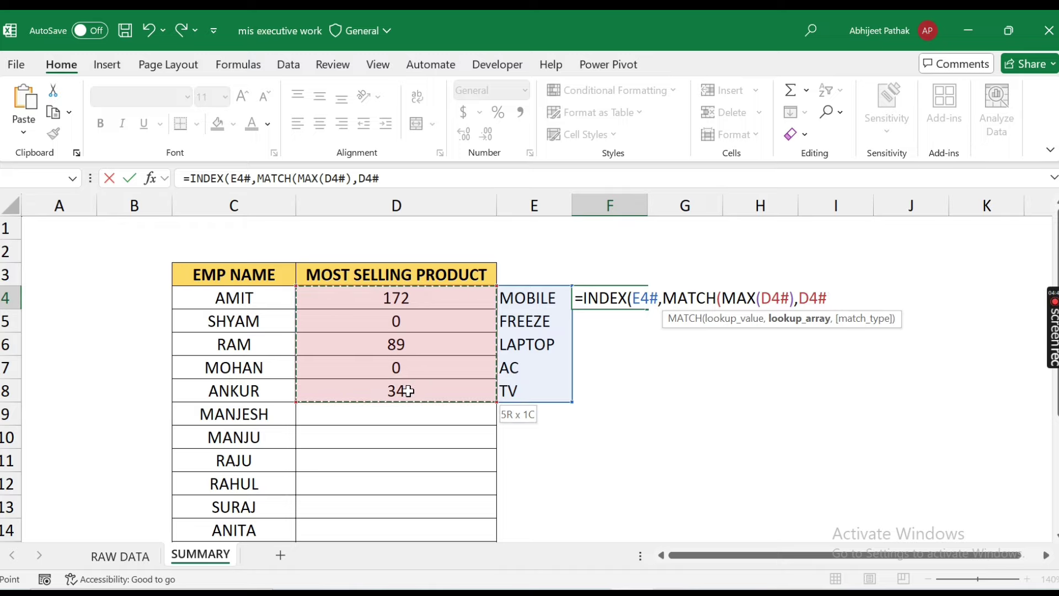
{"action": "type", "text": ",0"}
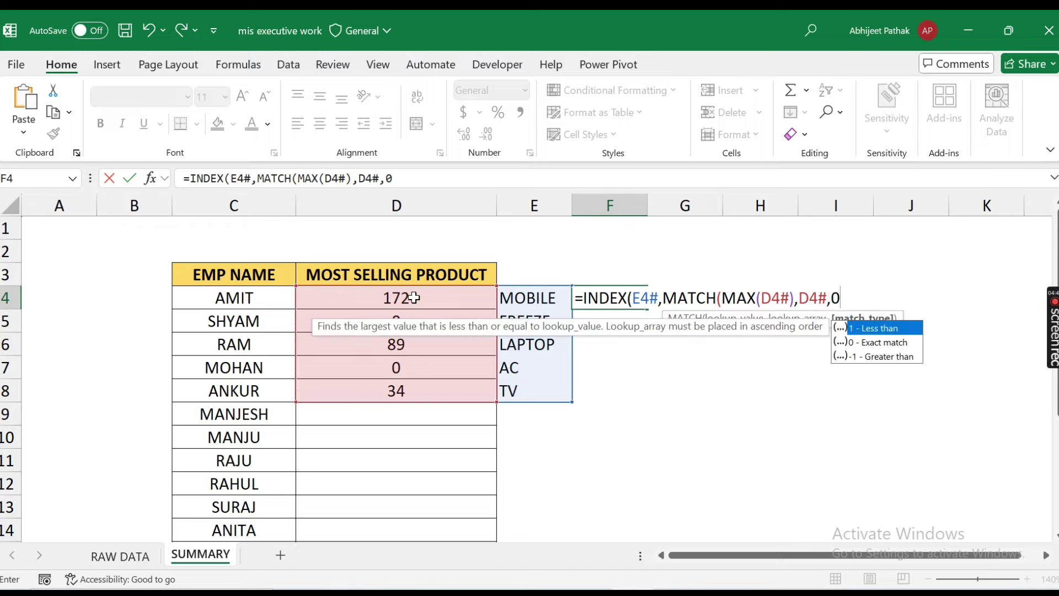
{"action": "type", "text": "),1"}
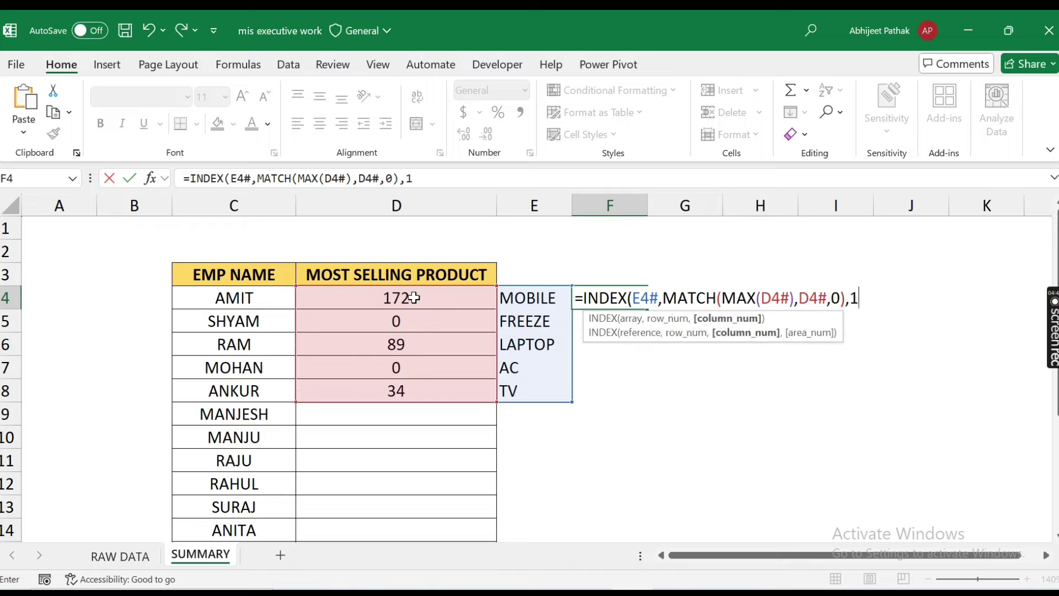
{"action": "type", "text": ")"}
{"action": "key", "text": "Return"}
{"action": "key", "text": "Up"}
Delete the trial INDEX/MATCH formula from F4.
{"action": "left_click", "coordinate": [440, 297]}
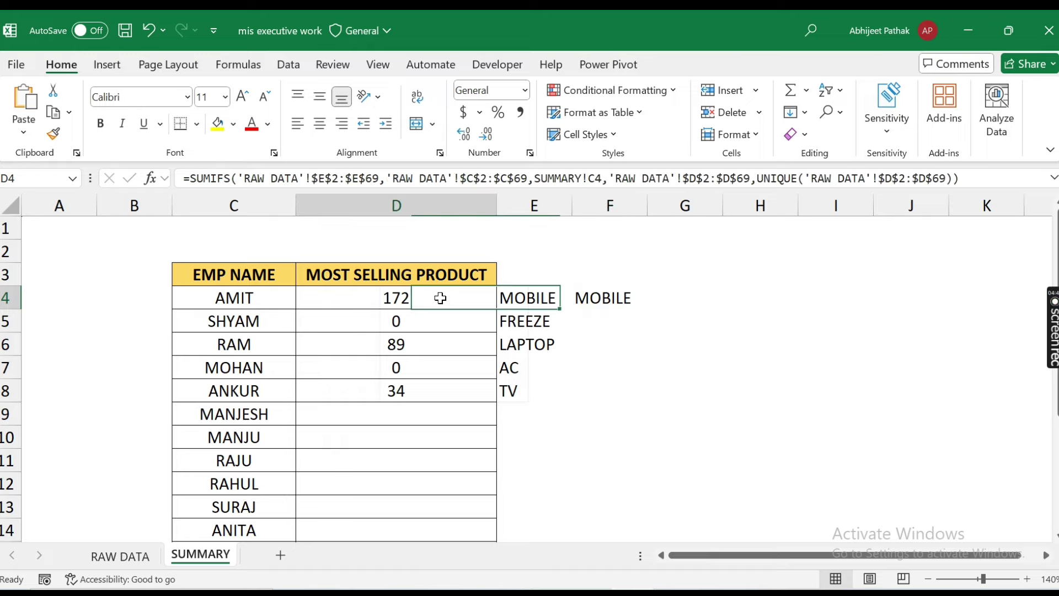
{"action": "left_click", "coordinate": [600, 296]}
{"action": "key", "text": "Delete"}
{"action": "left_click", "coordinate": [421, 307]}
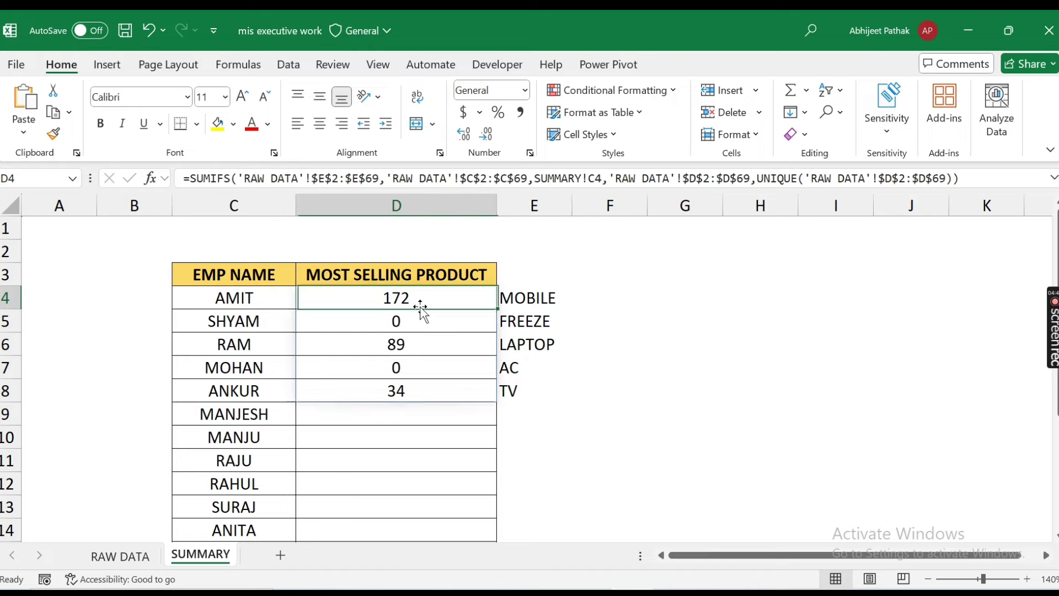
{"action": "left_click", "coordinate": [188, 179]}
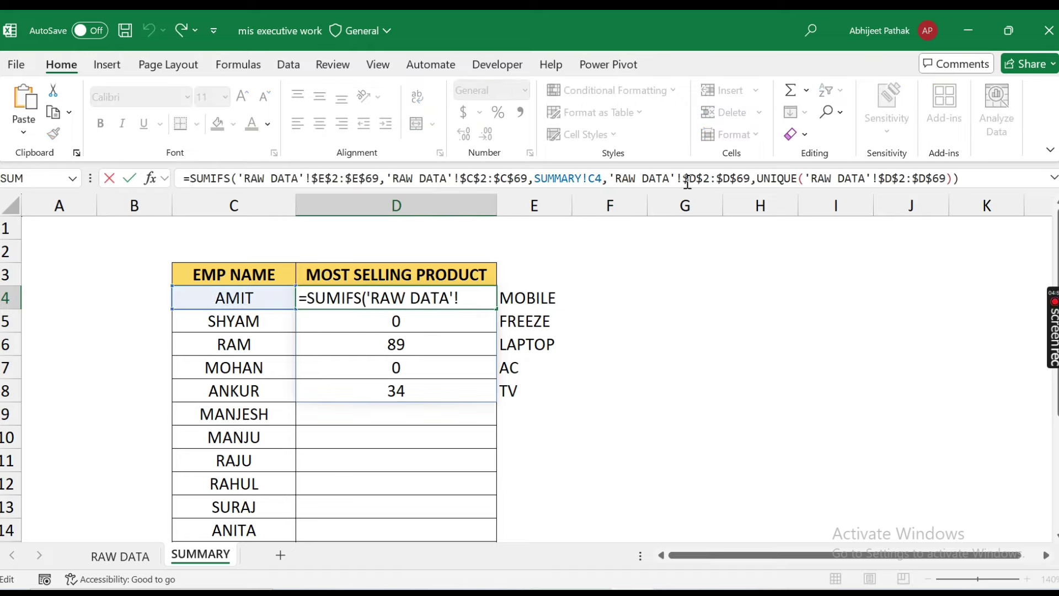
{"action": "type", "text": "index"}
{"action": "key", "text": "Tab"}
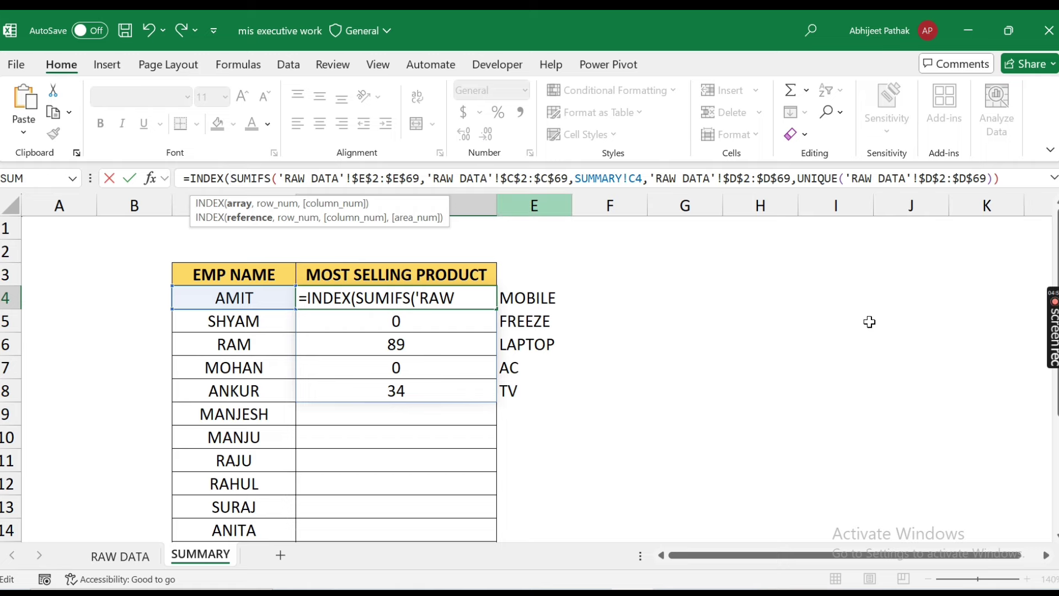
{"action": "type", "text": "uniq"}
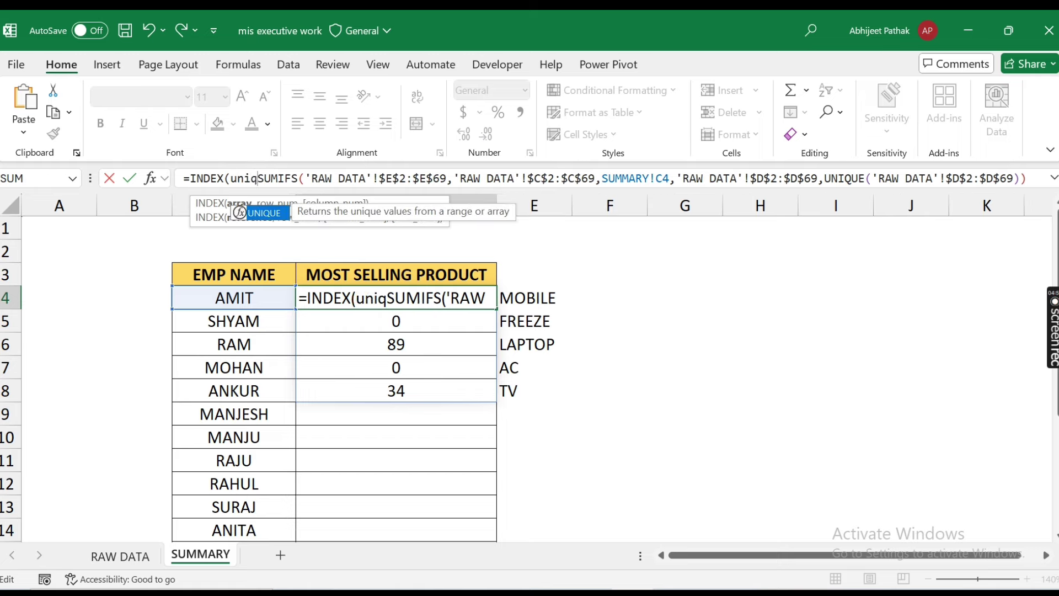
{"action": "key", "text": "Tab"}
{"action": "left_click", "coordinate": [121, 558]}
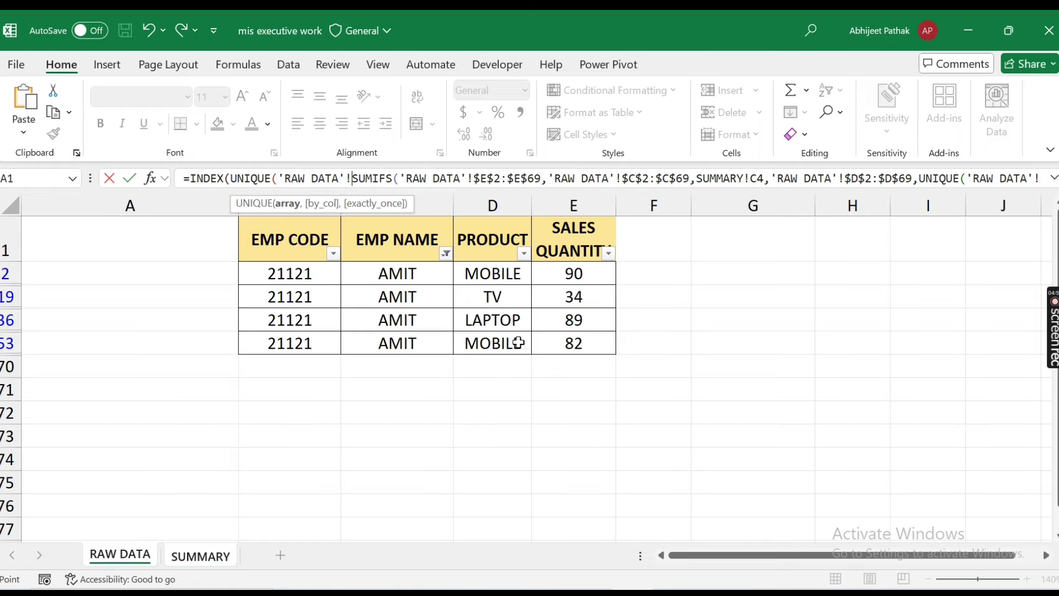
{"action": "key", "text": "Escape"}
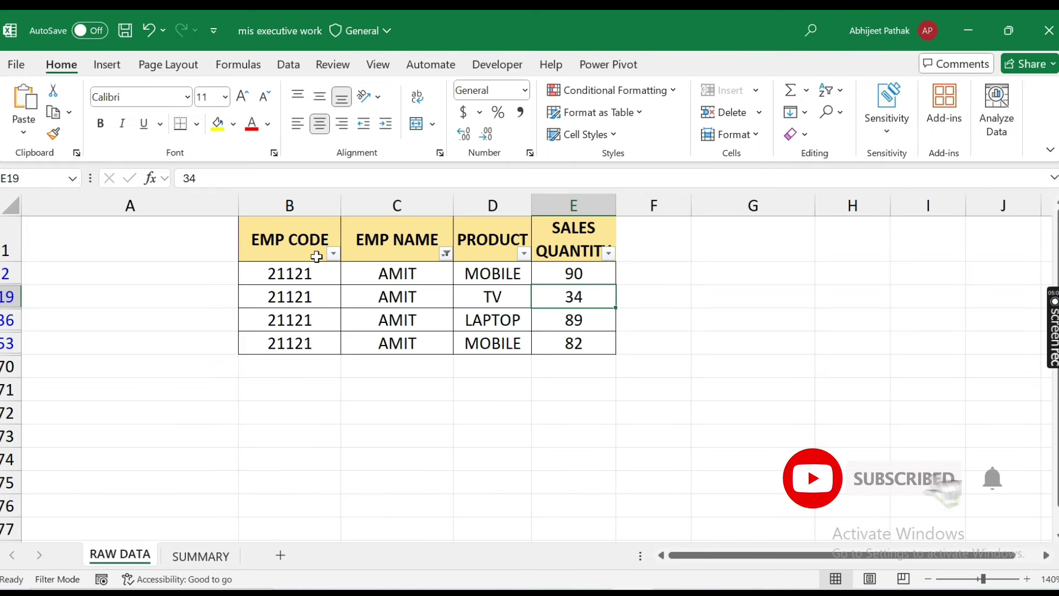
Remove the filters from the RAW DATA headers and return to the SUMMARY sheet.
{"action": "left_click", "coordinate": [316, 257]}
{"action": "key", "text": "ctrl+shift+l"}
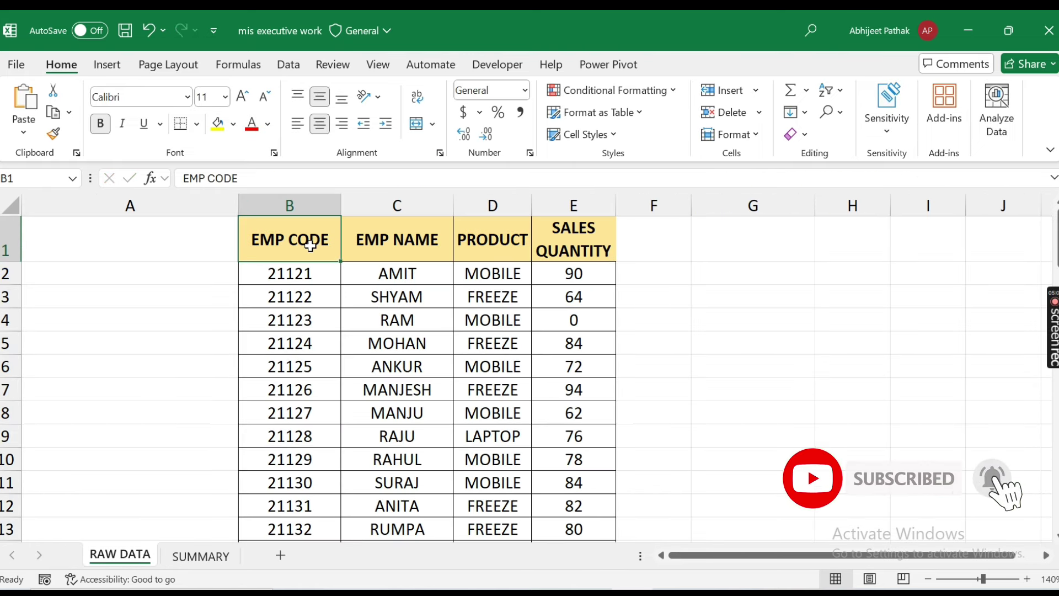
{"action": "left_click", "coordinate": [200, 556]}
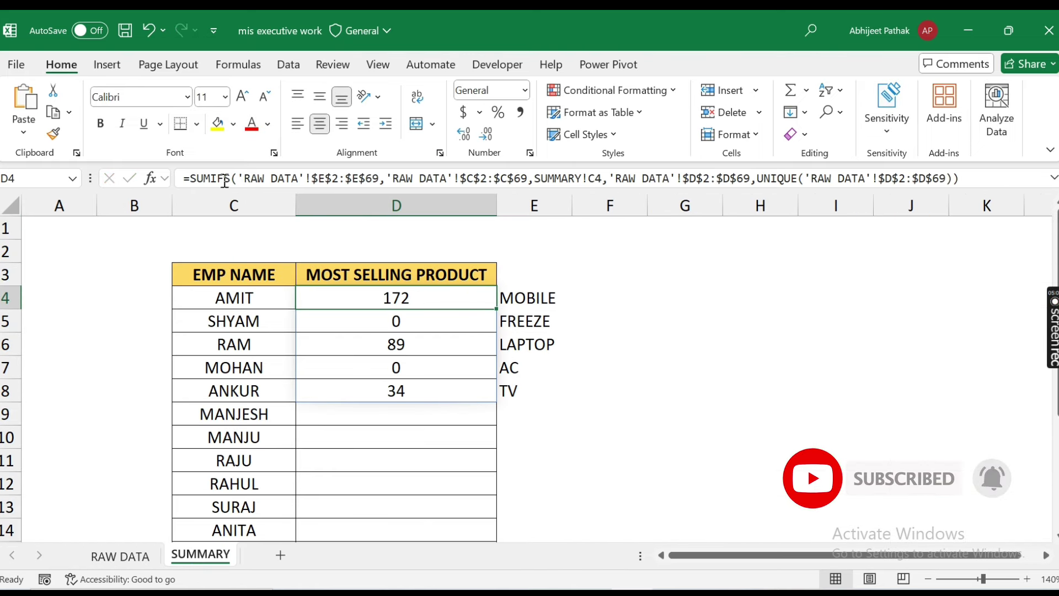
Insert INDEX(UNIQUE('RAW DATA'!D2:D69) ahead of the SUMIFS in the D4 formula.
{"action": "left_click", "coordinate": [189, 178]}
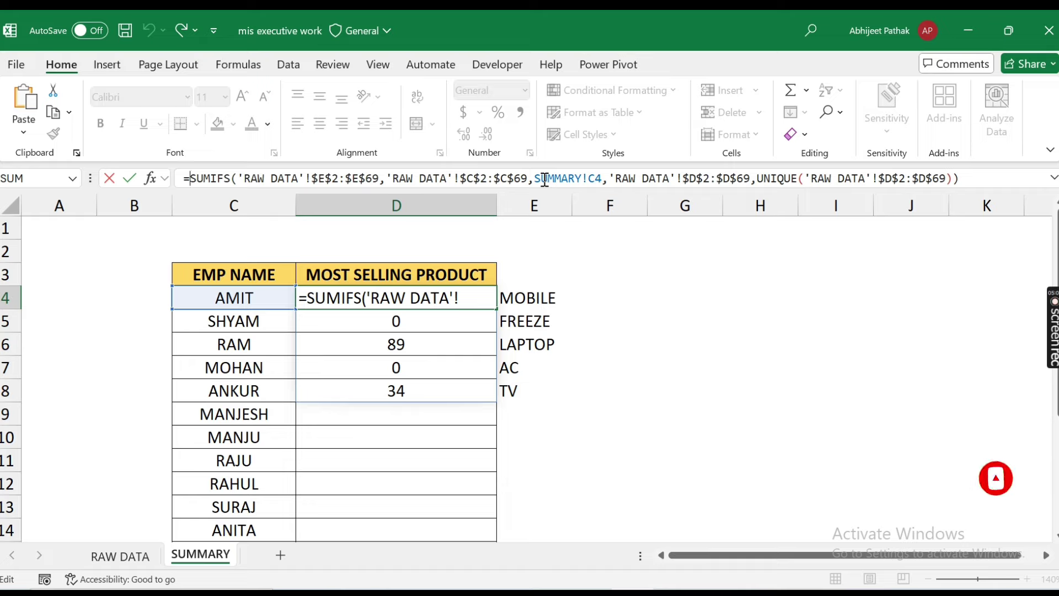
{"action": "type", "text": "index("}
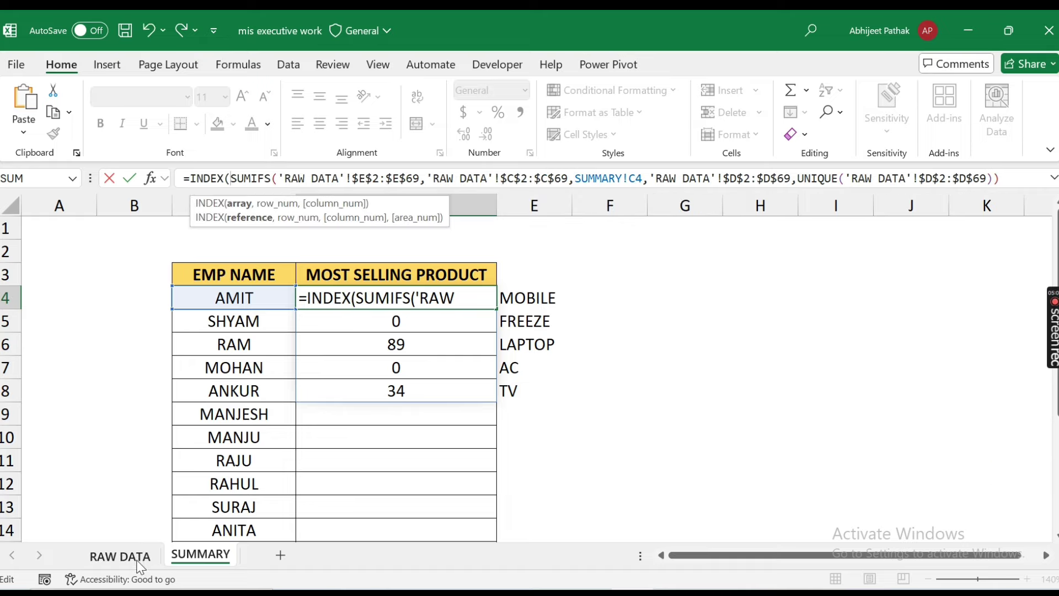
{"action": "type", "text": "unique("}
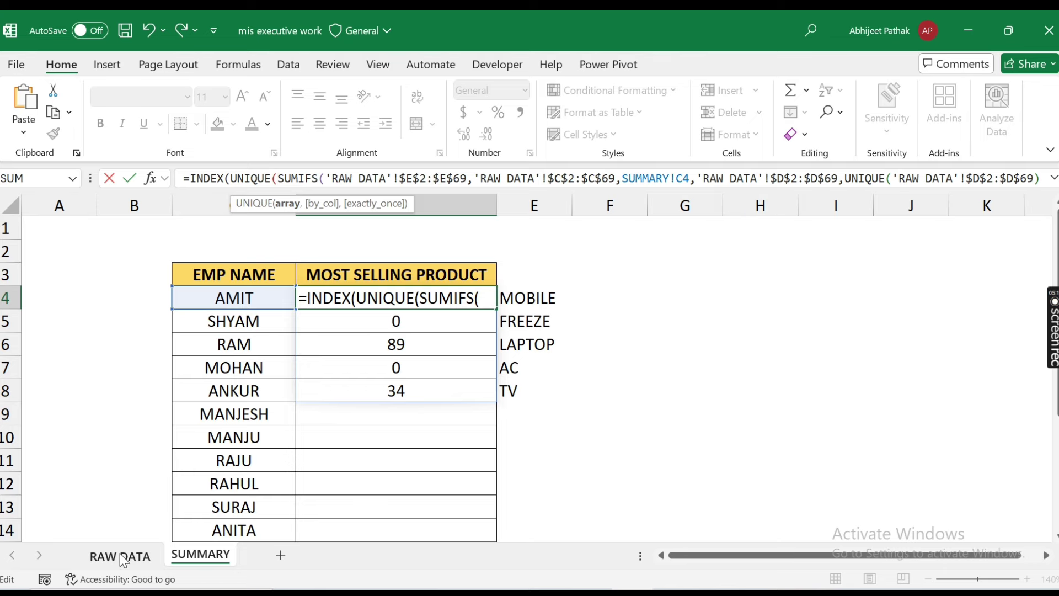
{"action": "left_click", "coordinate": [122, 557]}
{"action": "left_click", "coordinate": [482, 271]}
{"action": "key", "text": "ctrl+shift+Down"}
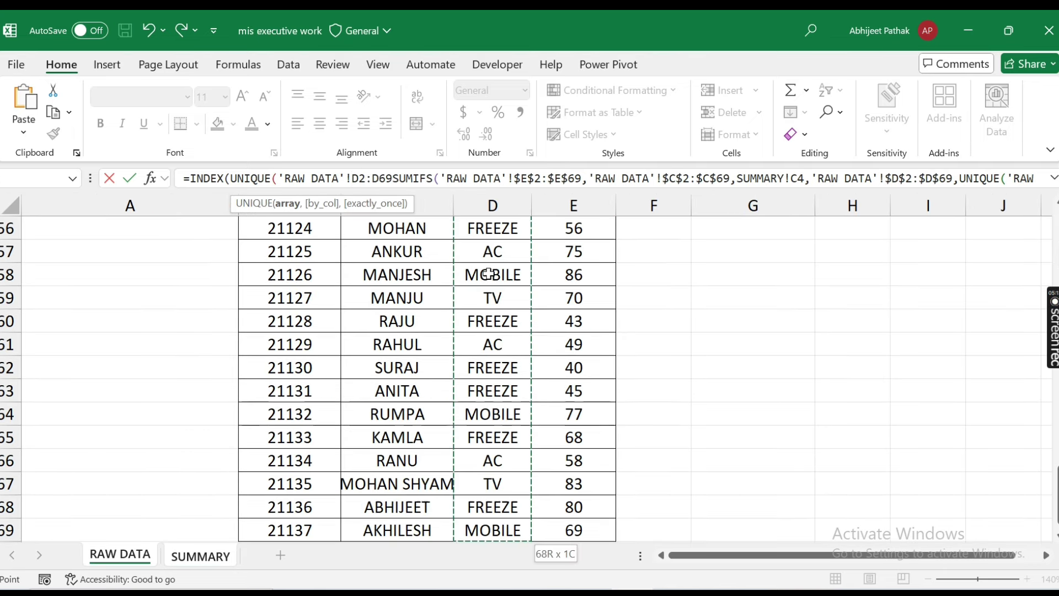
{"action": "type", "text": ")"}
Make the new UNIQUE range in the D4 formula absolute as $D$2:$D$69.
{"action": "left_click", "coordinate": [381, 178]}
{"action": "key", "text": "F4"}
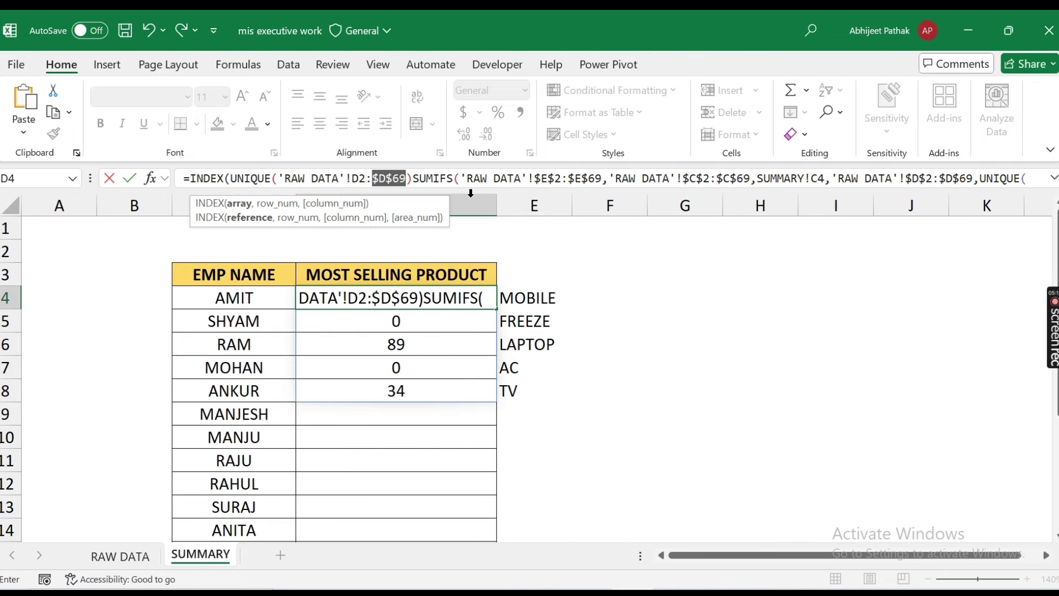
{"action": "left_click", "coordinate": [365, 178]}
{"action": "key", "text": "F4"}
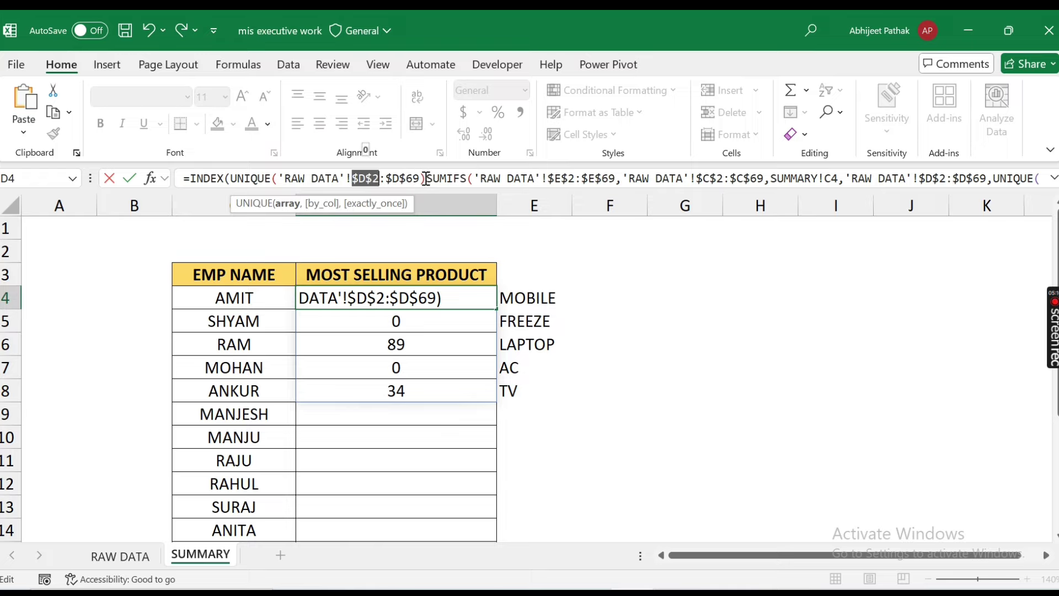
Add MATCH(MAX( in front of the SUMIFS in D4 as the INDEX row number argument.
{"action": "left_click", "coordinate": [425, 178]}
{"action": "type", "text": ","}
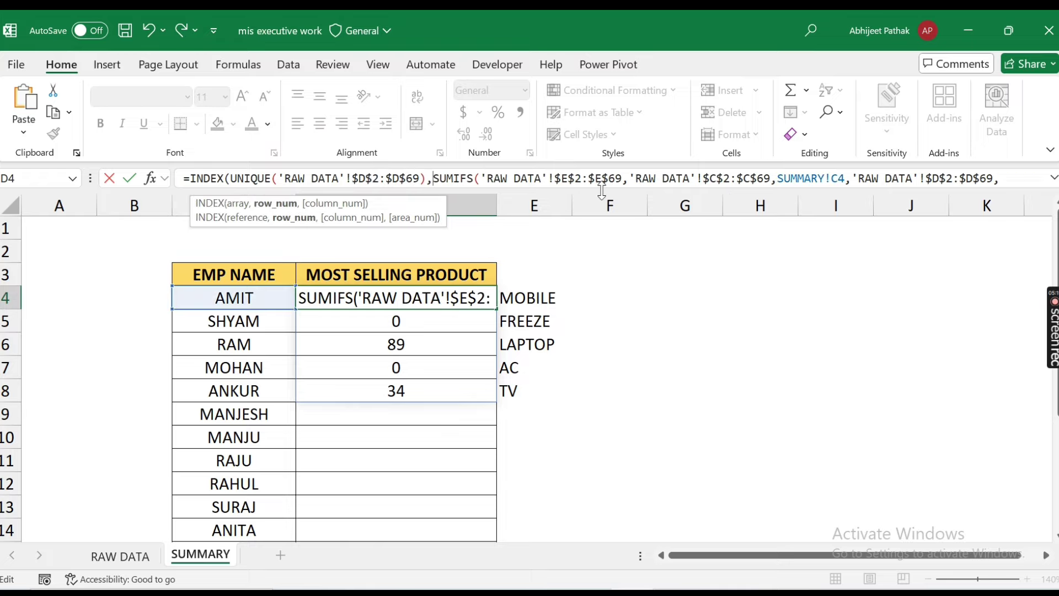
{"action": "type", "text": "matc"}
{"action": "key", "text": "Tab"}
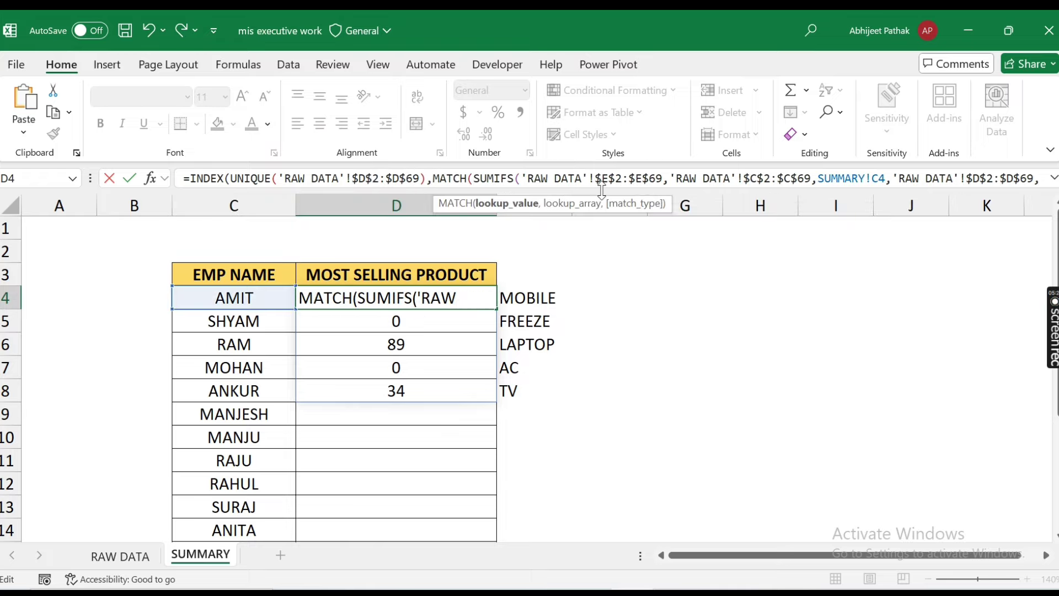
{"action": "type", "text": "max"}
{"action": "key", "text": "Tab"}
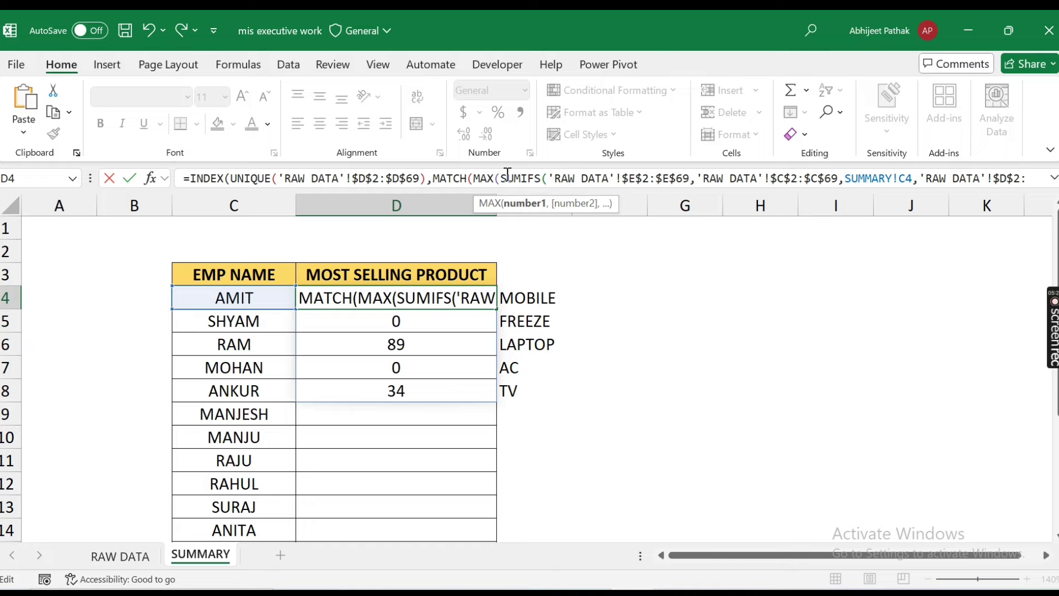
Close MAX, reuse a copy of the SUMIFS expression as MATCH's lookup array, and finish the D4 formula with match type 0 and column number 1.
{"action": "left_click", "coordinate": [1054, 178]}
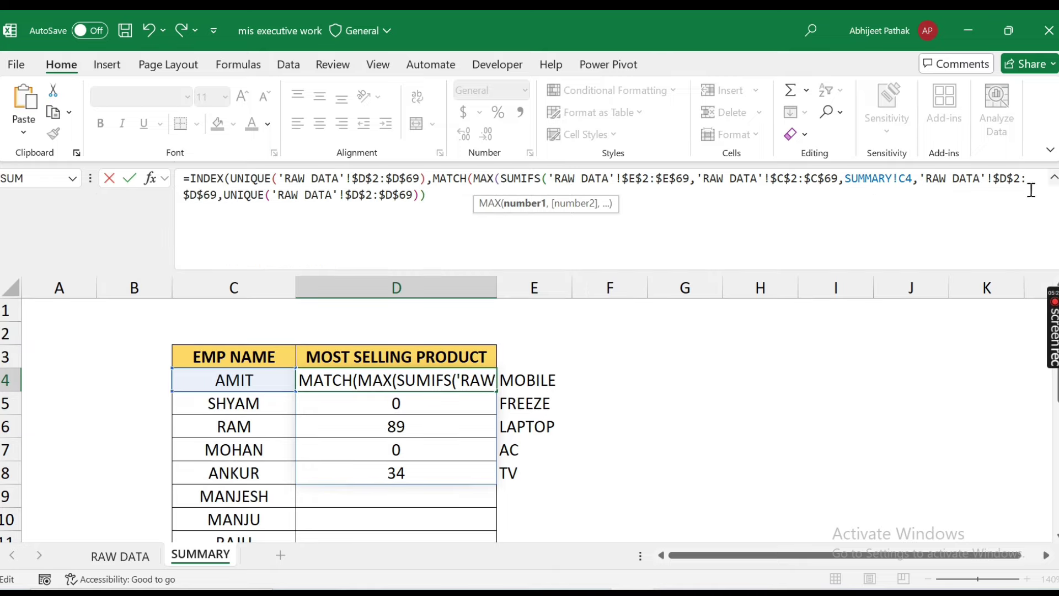
{"action": "left_click_drag", "start_coordinate": [504, 179], "coordinate": [1052, 208]}
{"action": "key", "text": "ctrl+c"}
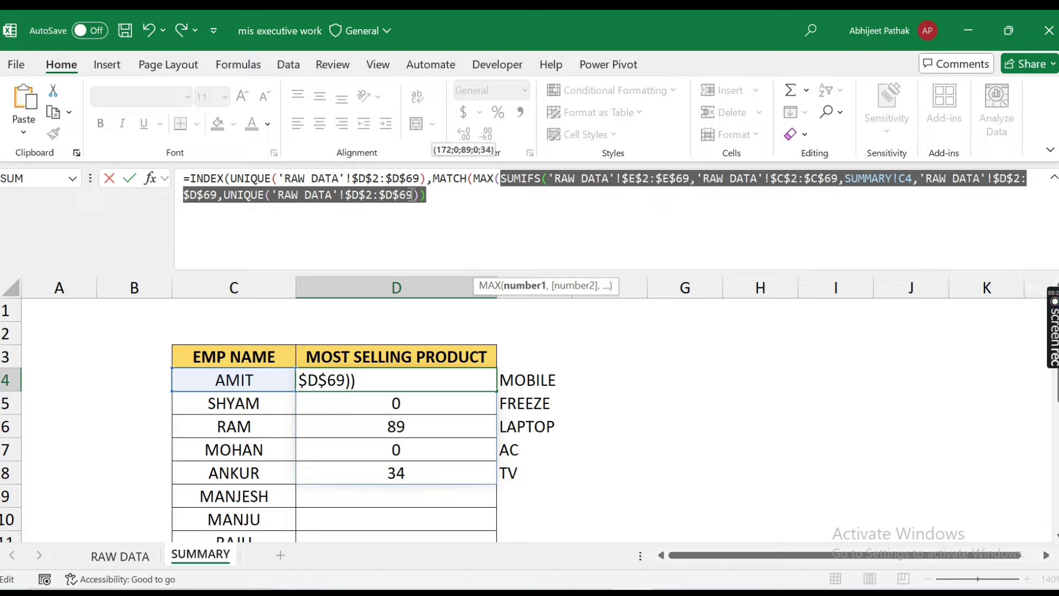
{"action": "left_click", "coordinate": [503, 177]}
{"action": "left_click", "coordinate": [460, 196]}
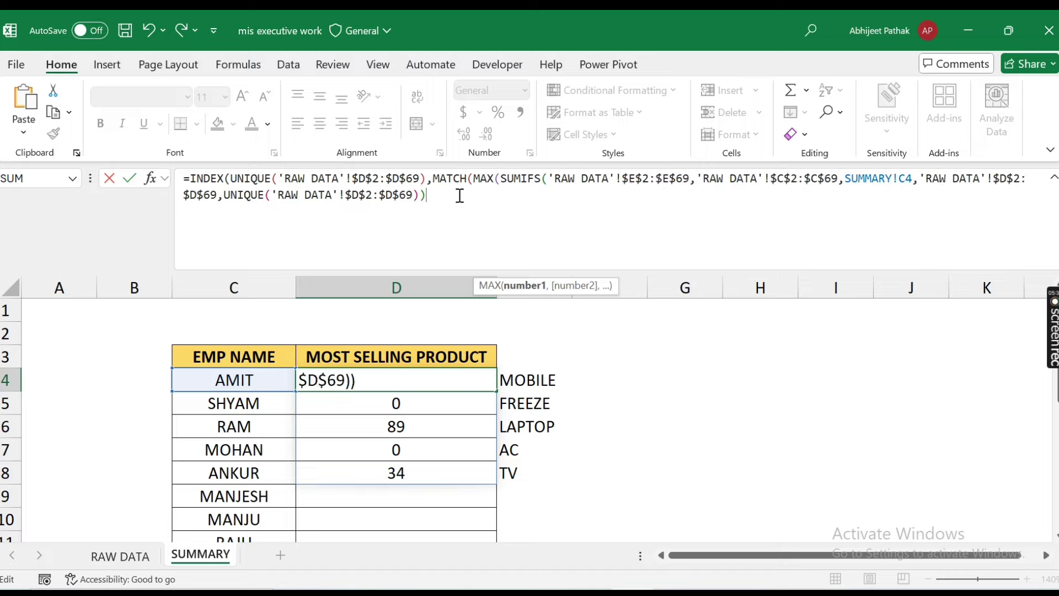
{"action": "type", "text": "),"}
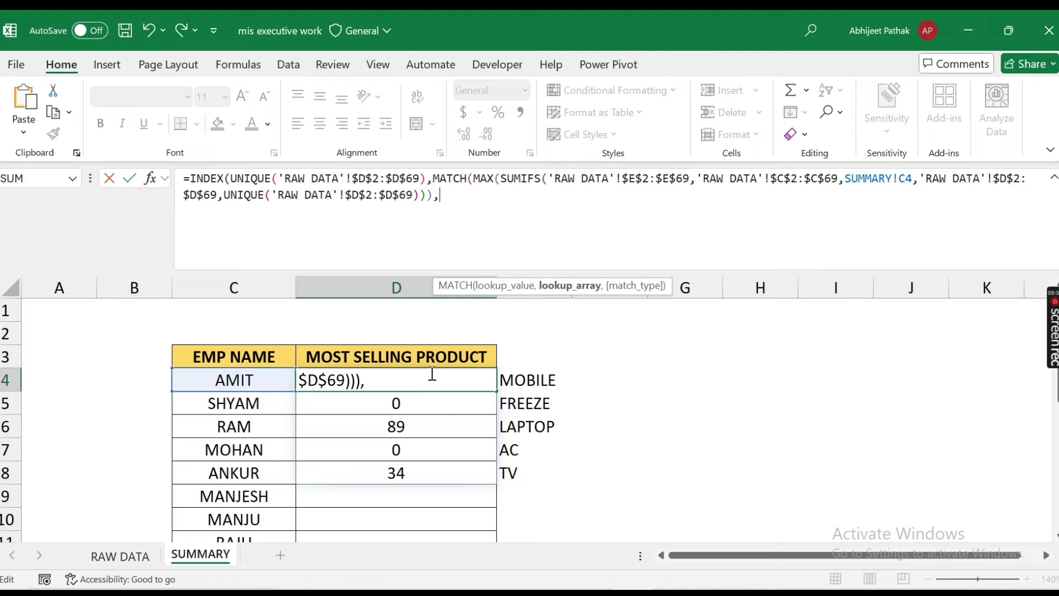
{"action": "key", "text": "ctrl+v"}
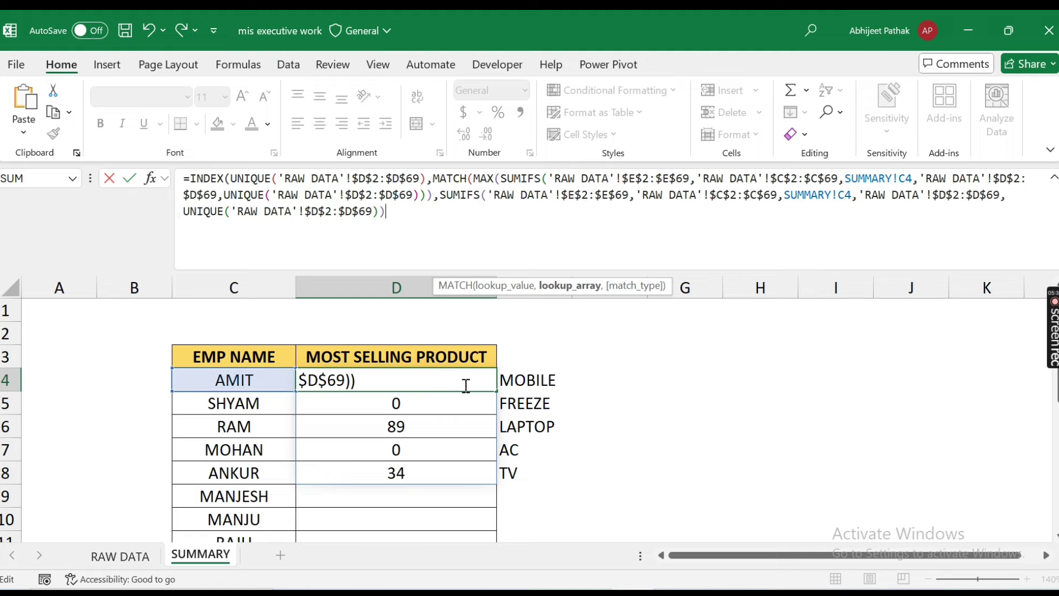
{"action": "type", "text": ",0)"}
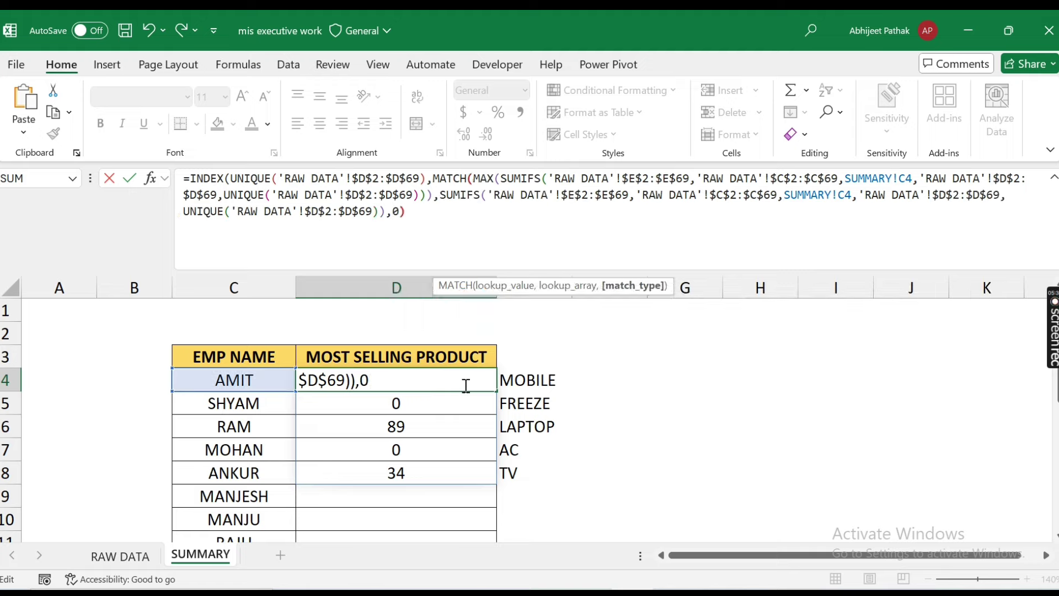
{"action": "type", "text": ",1)"}
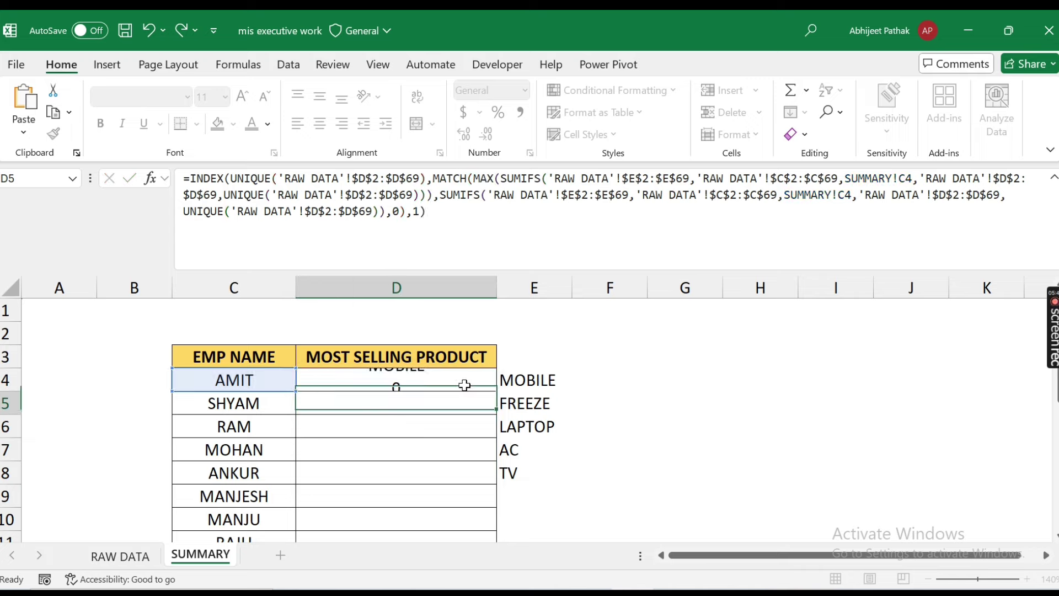
Commit the finished formula in D4 and delete the helper UNIQUE product list from E4.
{"action": "key", "text": "Return"}
{"action": "left_click", "coordinate": [490, 383]}
{"action": "left_click_drag", "start_coordinate": [504, 380], "coordinate": [536, 479]}
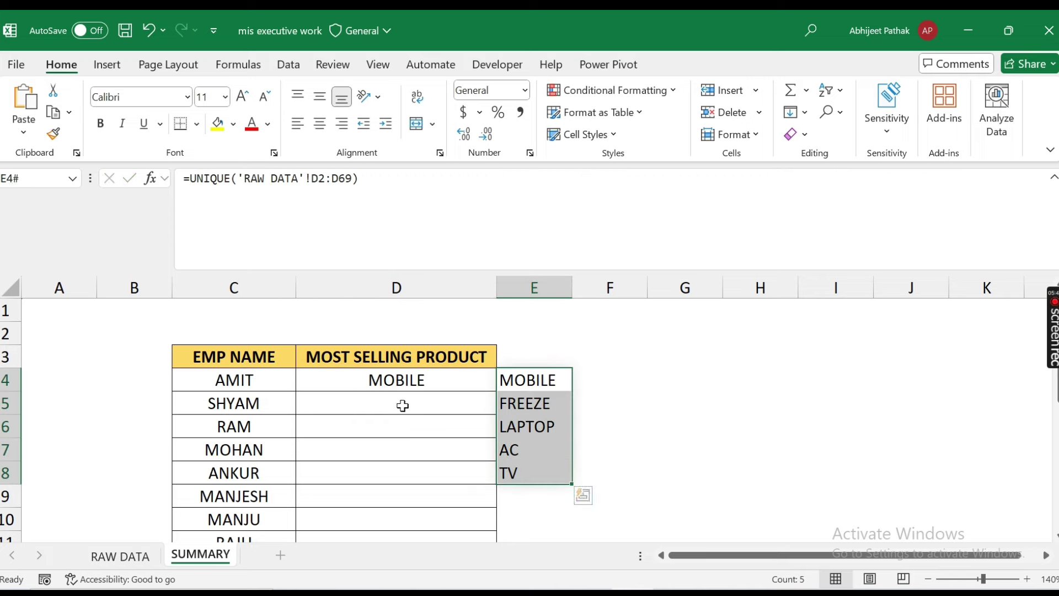
{"action": "left_click", "coordinate": [407, 384]}
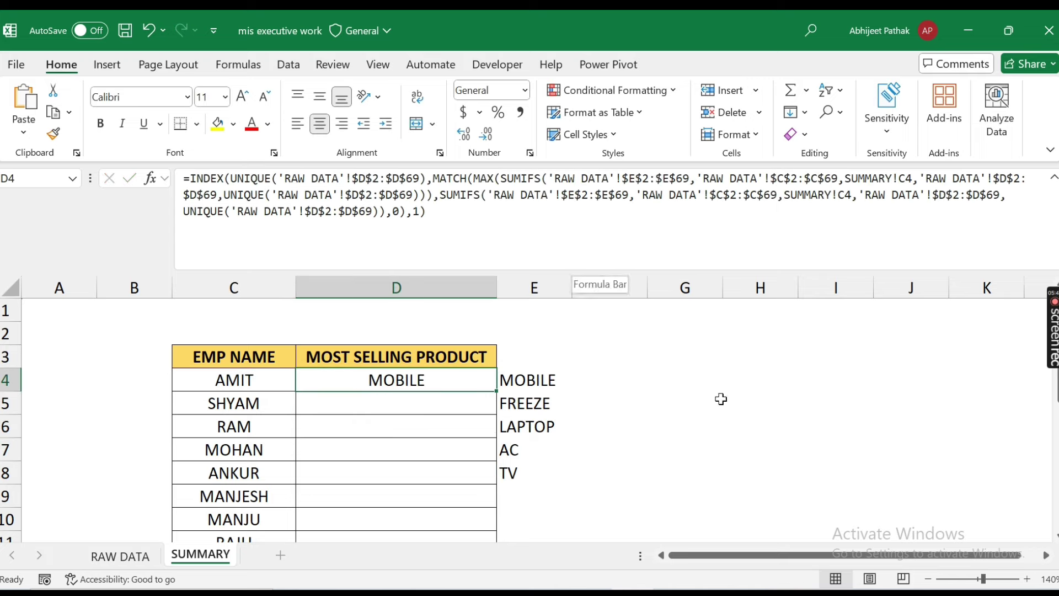
{"action": "left_click", "coordinate": [540, 378]}
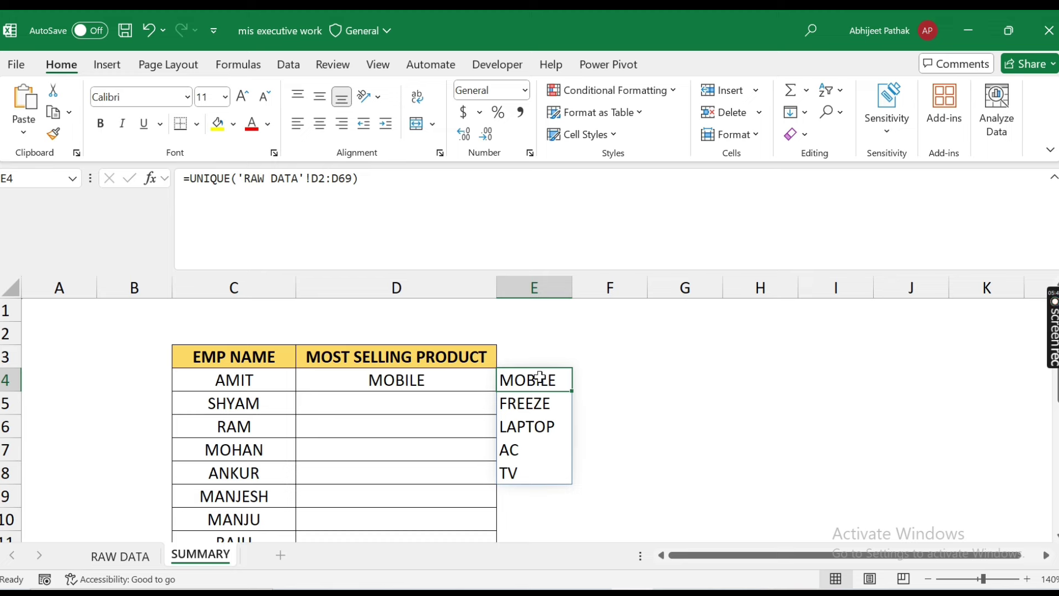
{"action": "key", "text": "Delete"}
{"action": "left_click", "coordinate": [449, 377]}
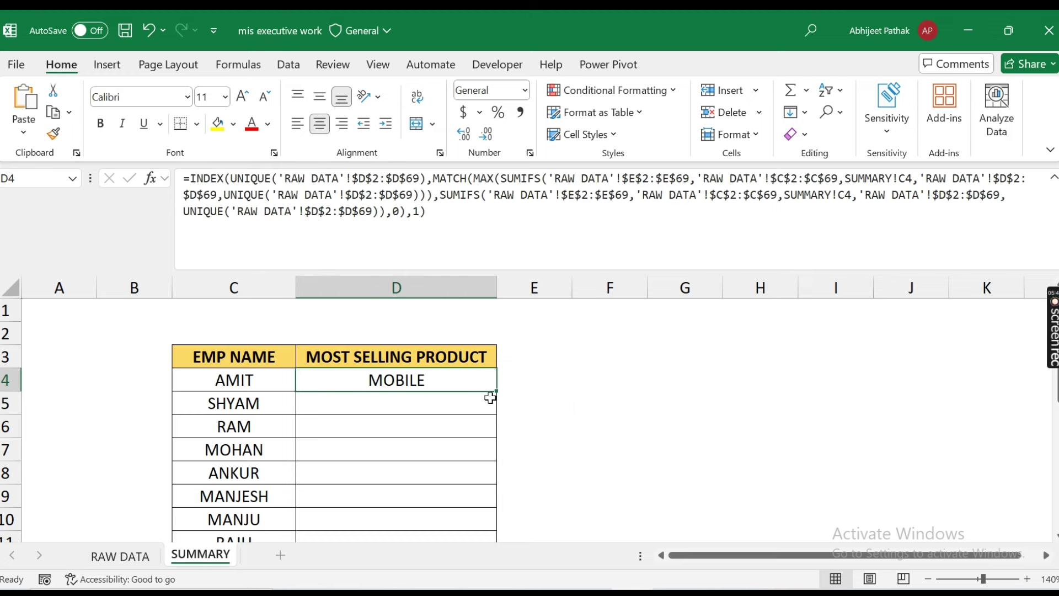
{"action": "scroll", "coordinate": [491, 399], "scroll_direction": "down", "scroll_amount": 1}
{"action": "scroll", "coordinate": [491, 399], "scroll_direction": "up", "scroll_amount": 1}
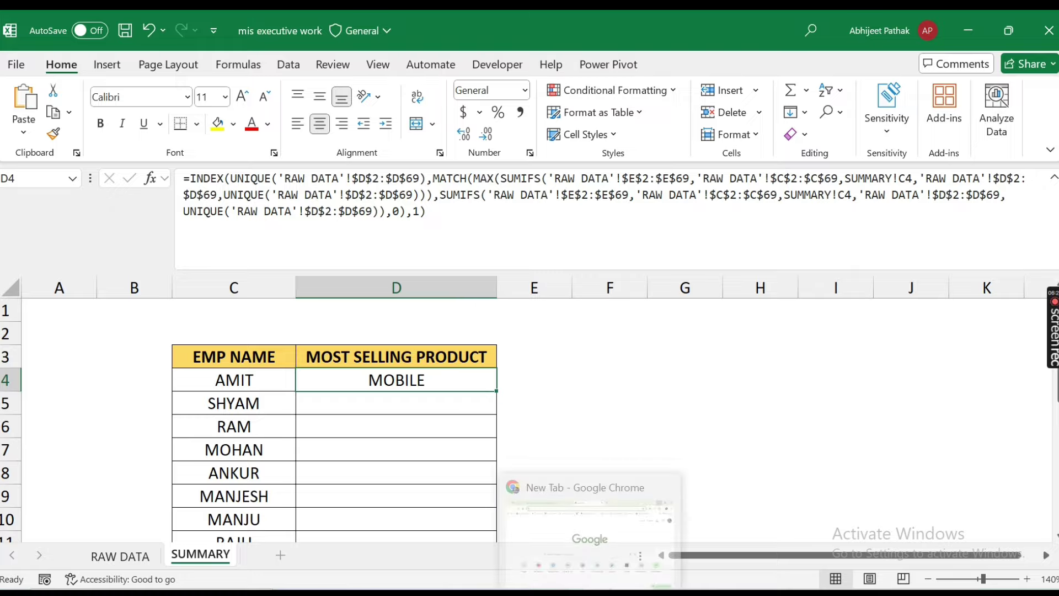
Switch to Google Chrome and open the site lmech.courses.store in the new tab.
{"action": "left_click", "coordinate": [590, 524]}
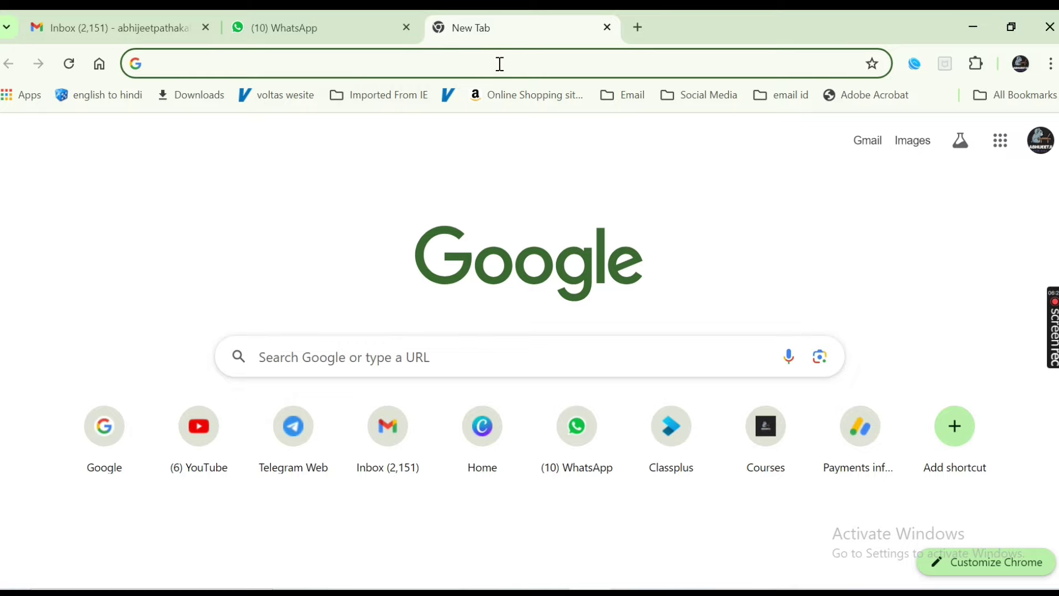
{"action": "left_click", "coordinate": [499, 64]}
{"action": "type", "text": "lmech.courses.store"}
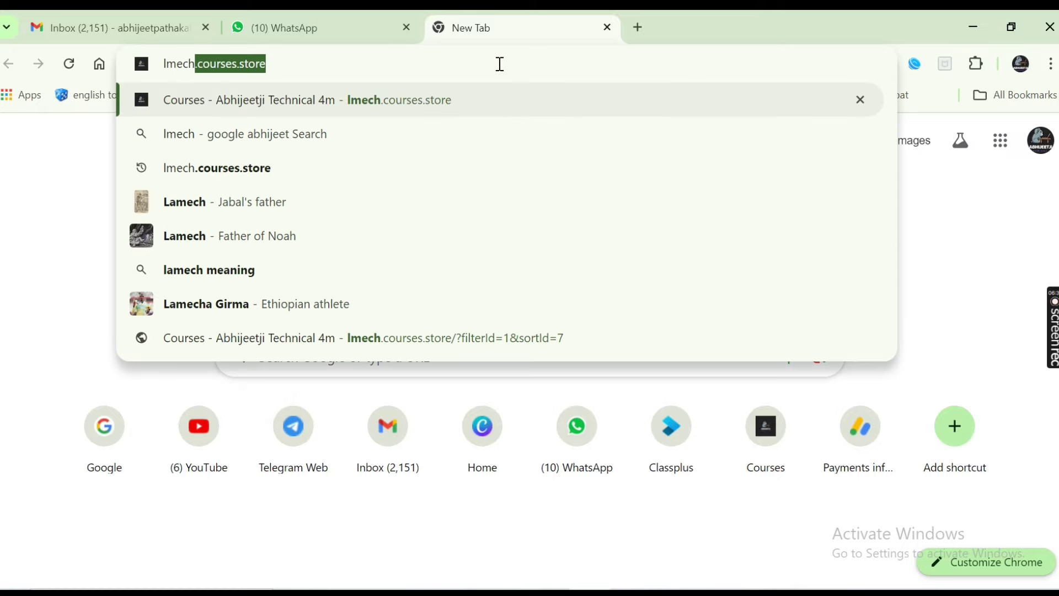
{"action": "key", "text": "Return"}
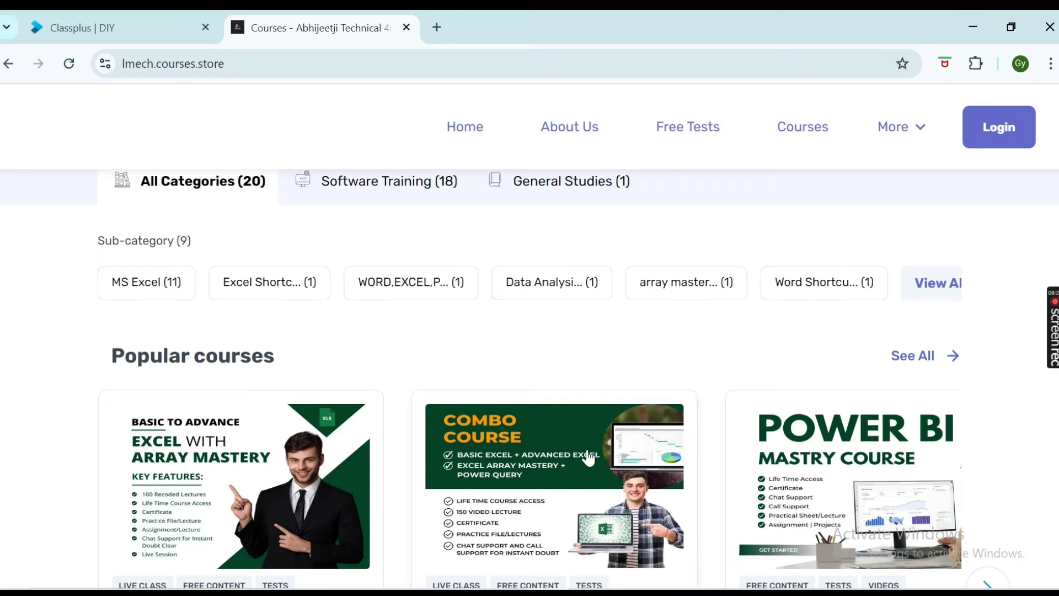
Browse the Popular courses carousel forward and back, and look over the Filter courses section of the page.
{"action": "scroll", "coordinate": [1001, 506], "scroll_direction": "down", "scroll_amount": 3}
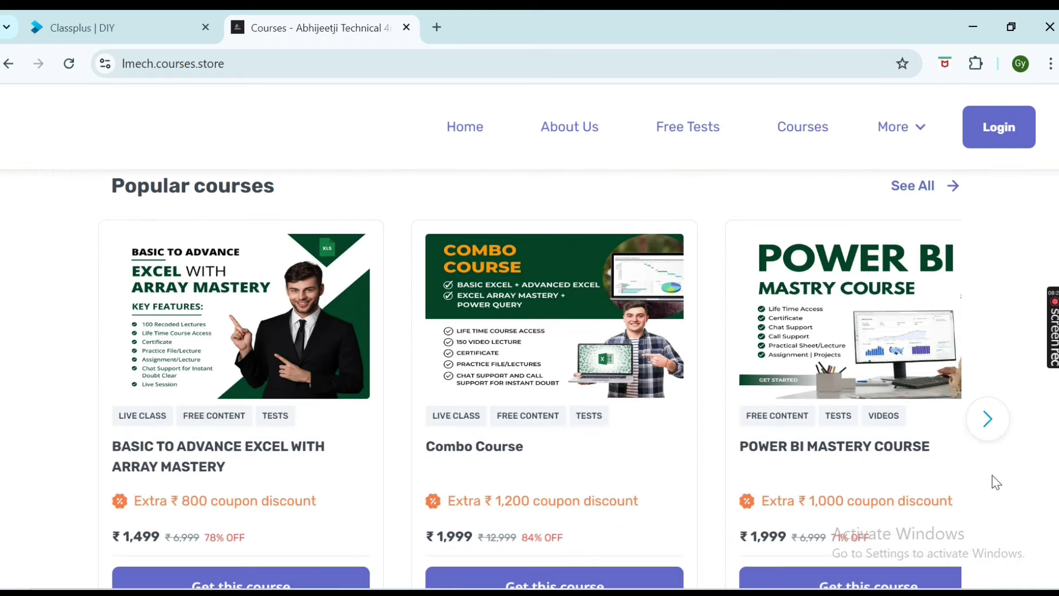
{"action": "left_click", "coordinate": [987, 427]}
{"action": "left_click", "coordinate": [989, 428]}
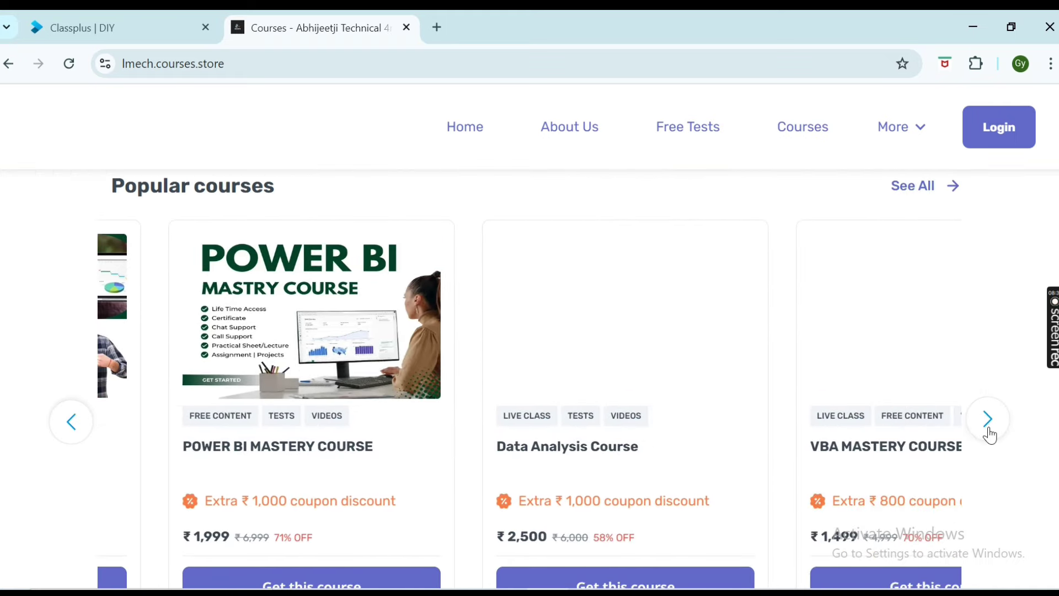
{"action": "left_click", "coordinate": [987, 426]}
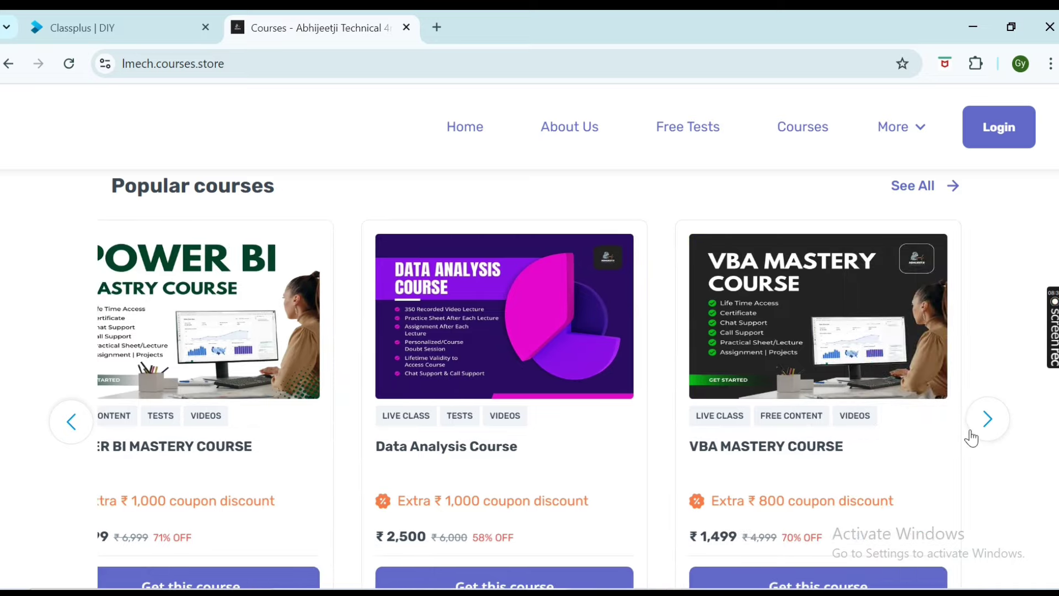
{"action": "scroll", "coordinate": [695, 432], "scroll_direction": "down", "scroll_amount": 6}
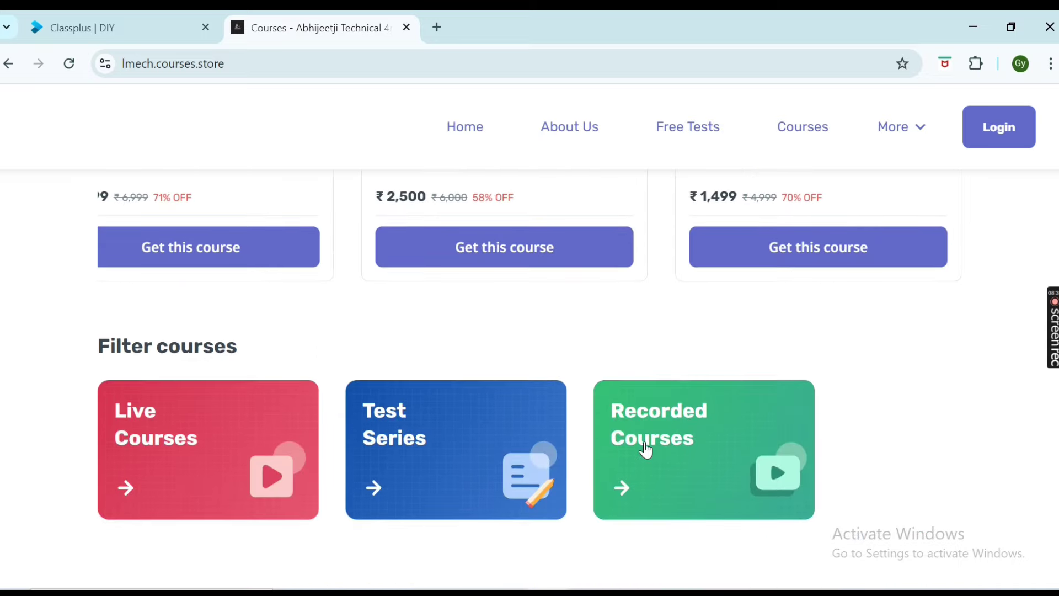
{"action": "scroll", "coordinate": [642, 450], "scroll_direction": "down", "scroll_amount": 5}
{"action": "scroll", "coordinate": [539, 461], "scroll_direction": "down", "scroll_amount": 5}
{"action": "scroll", "coordinate": [542, 460], "scroll_direction": "up", "scroll_amount": 15}
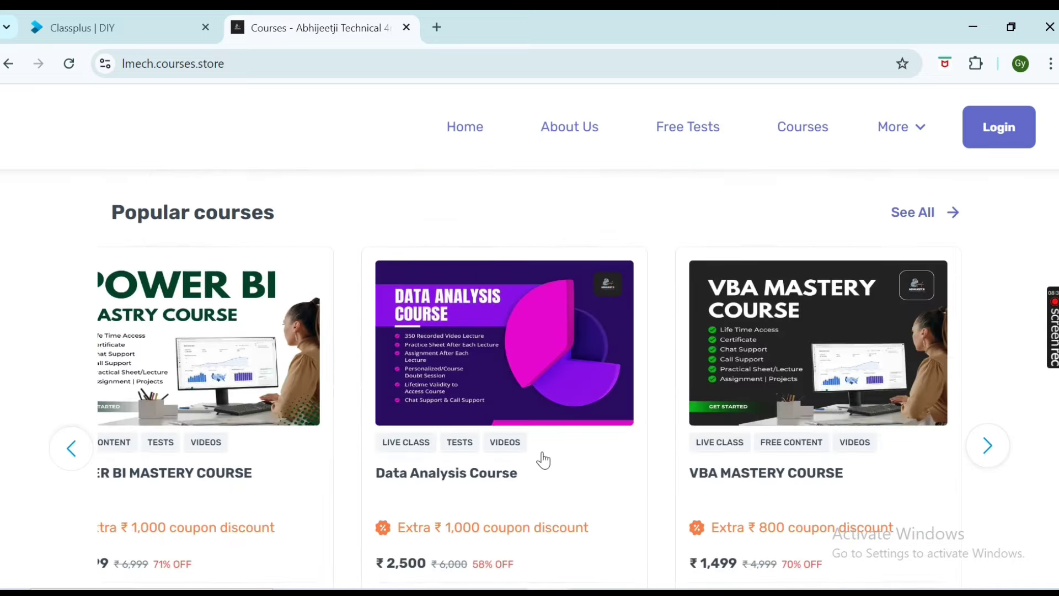
{"action": "scroll", "coordinate": [543, 460], "scroll_direction": "up", "scroll_amount": 4}
{"action": "scroll", "coordinate": [245, 519], "scroll_direction": "down", "scroll_amount": 3}
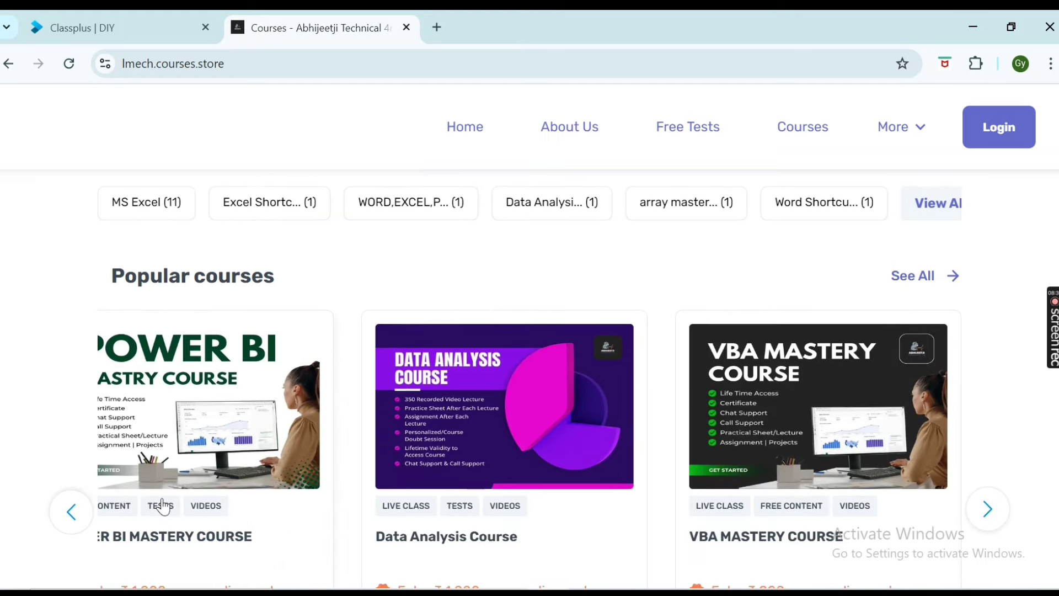
{"action": "left_click", "coordinate": [71, 511]}
{"action": "left_click", "coordinate": [71, 511]}
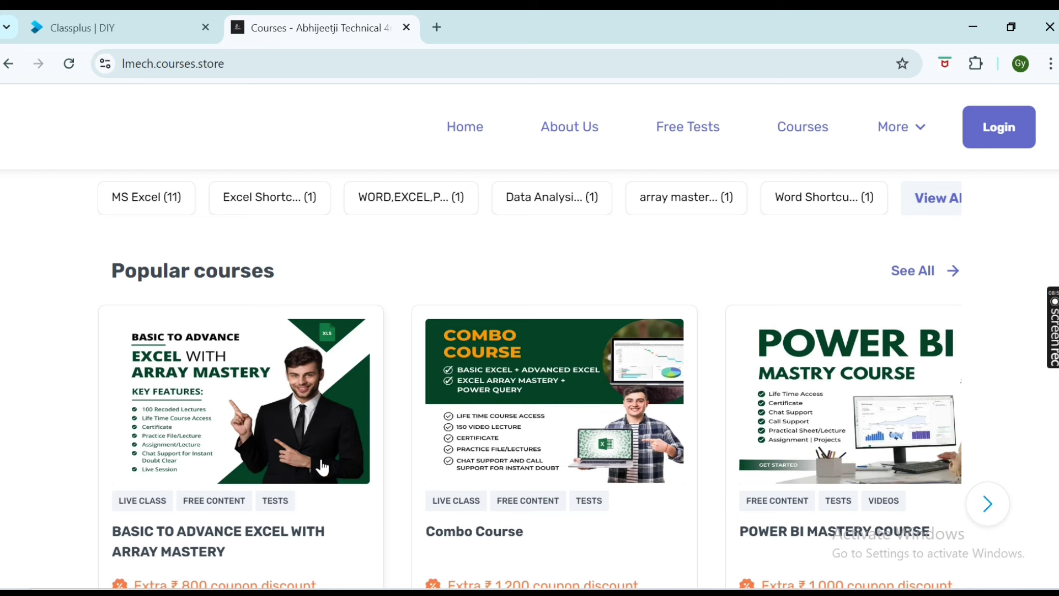
Switch back to Excel, fill the D4 formula down for the remaining employees, and check the formulas in D4 and D5.
{"action": "left_click", "coordinate": [589, 588]}
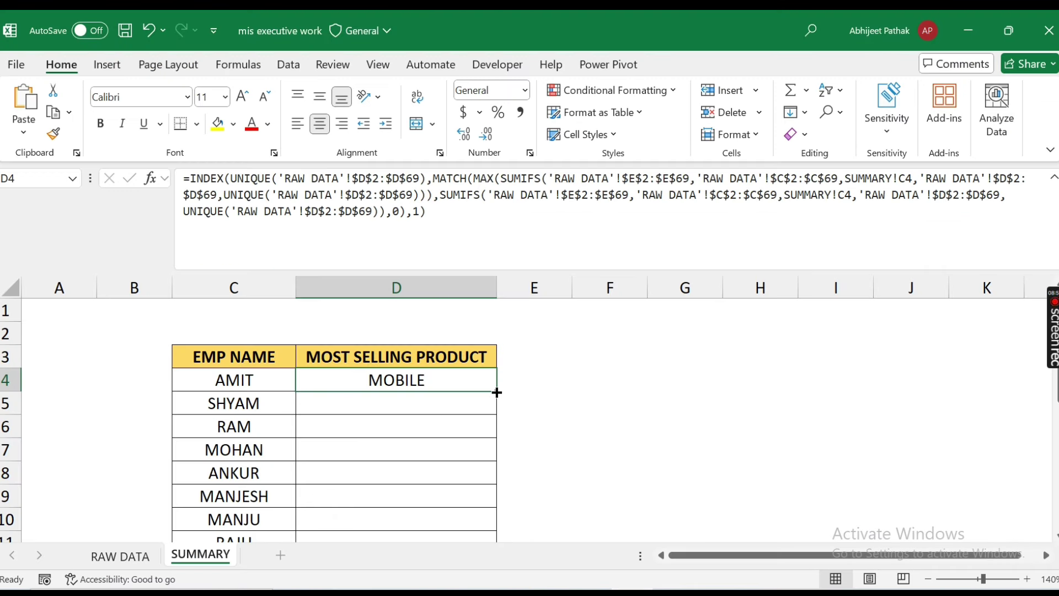
{"action": "left_click_drag", "start_coordinate": [497, 392], "coordinate": [433, 508]}
{"action": "scroll", "coordinate": [437, 397], "scroll_direction": "up", "scroll_amount": 4}
{"action": "left_click", "coordinate": [431, 383]}
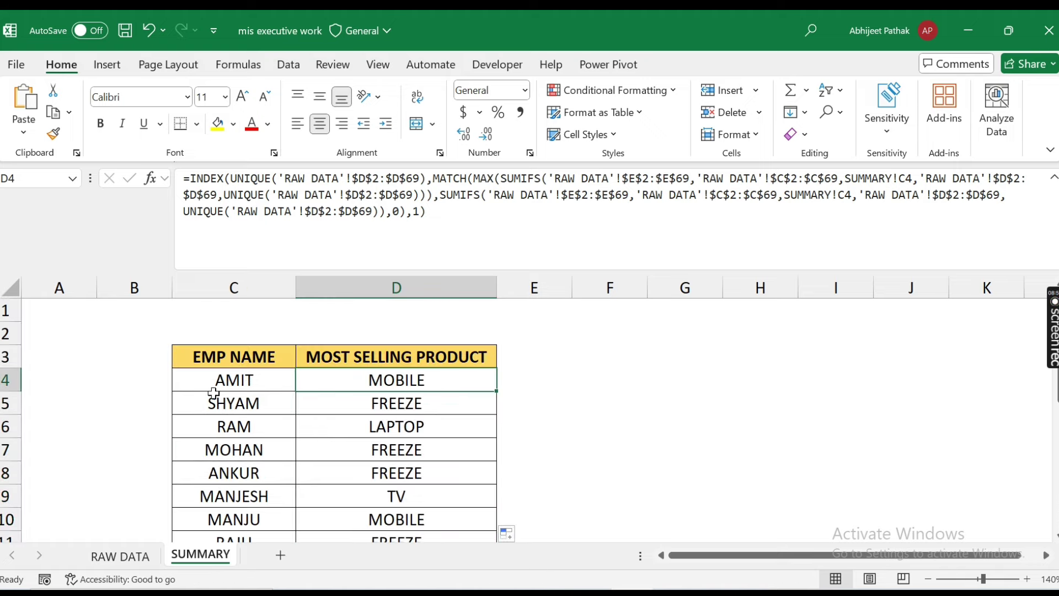
{"action": "left_click", "coordinate": [427, 406]}
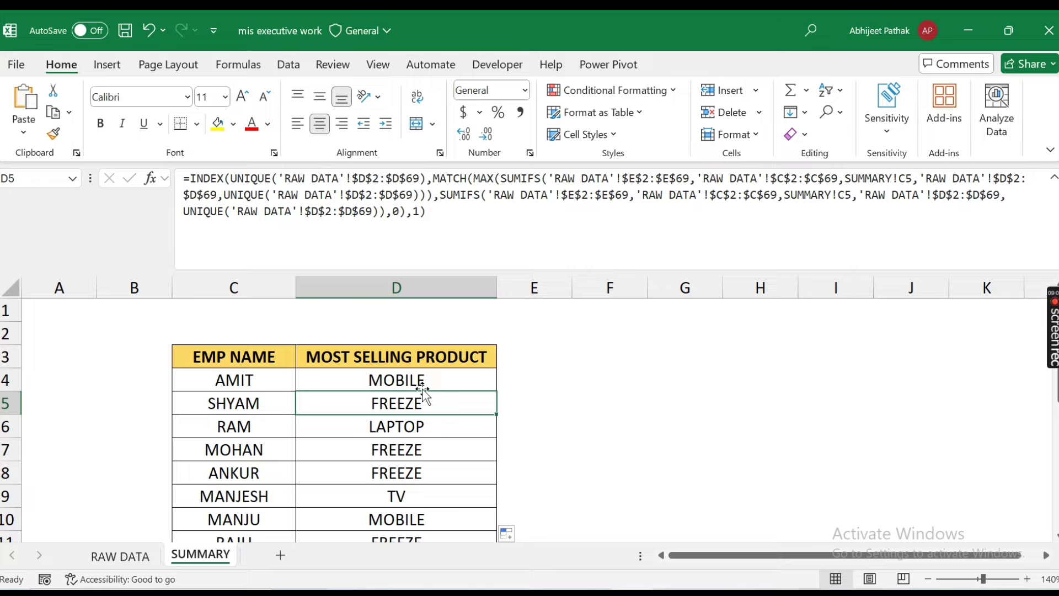